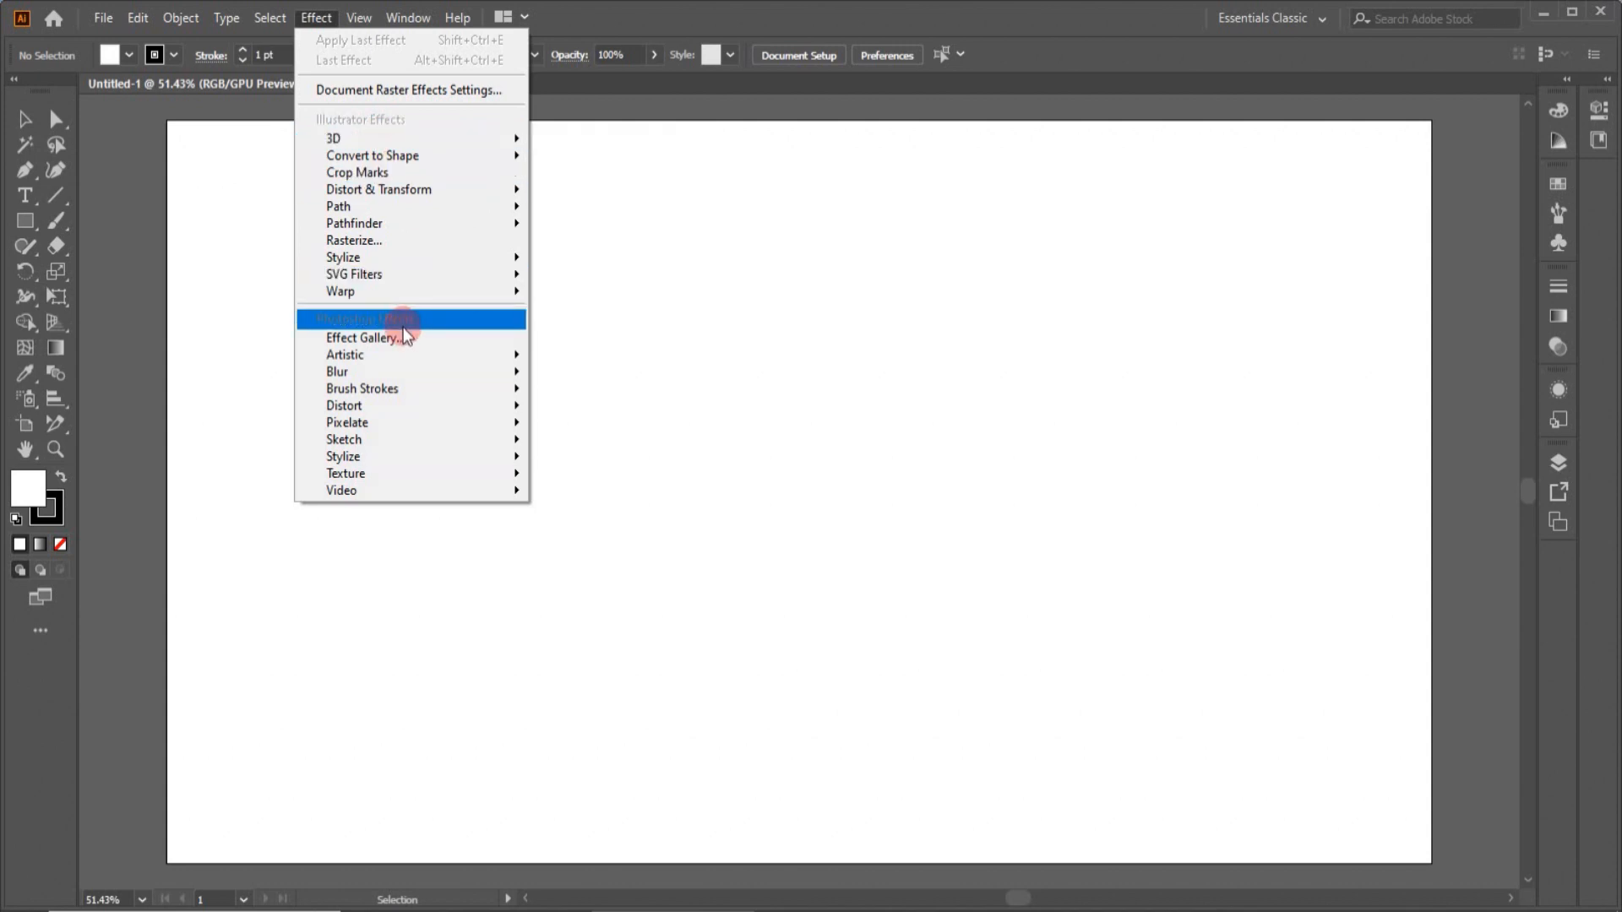
mouse_move(404, 474)
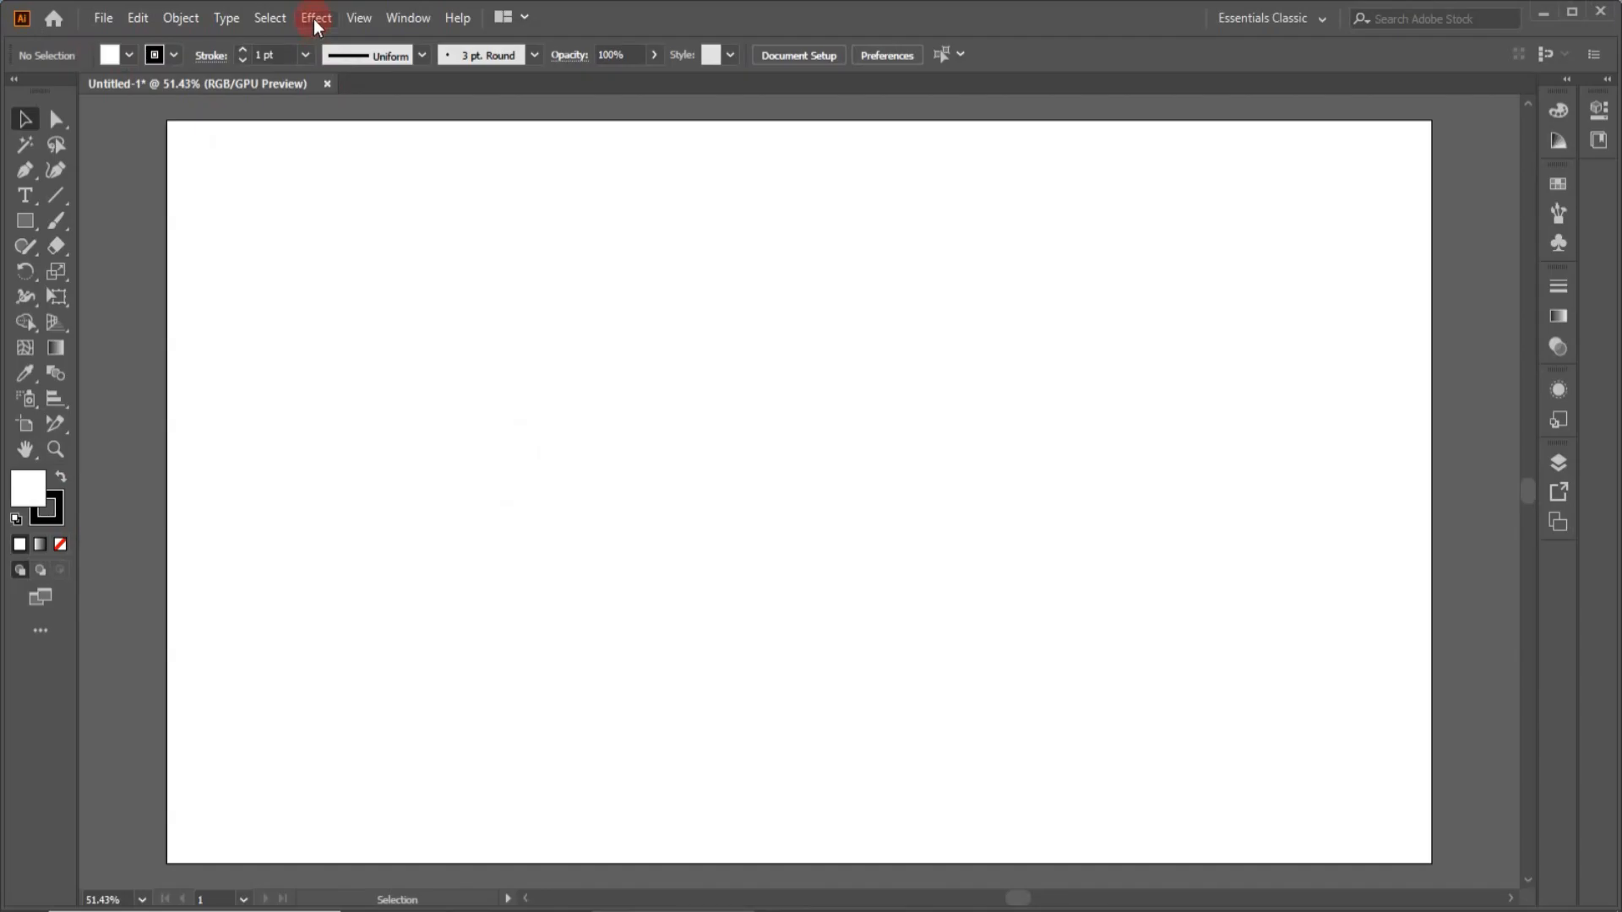
left_click(314, 18)
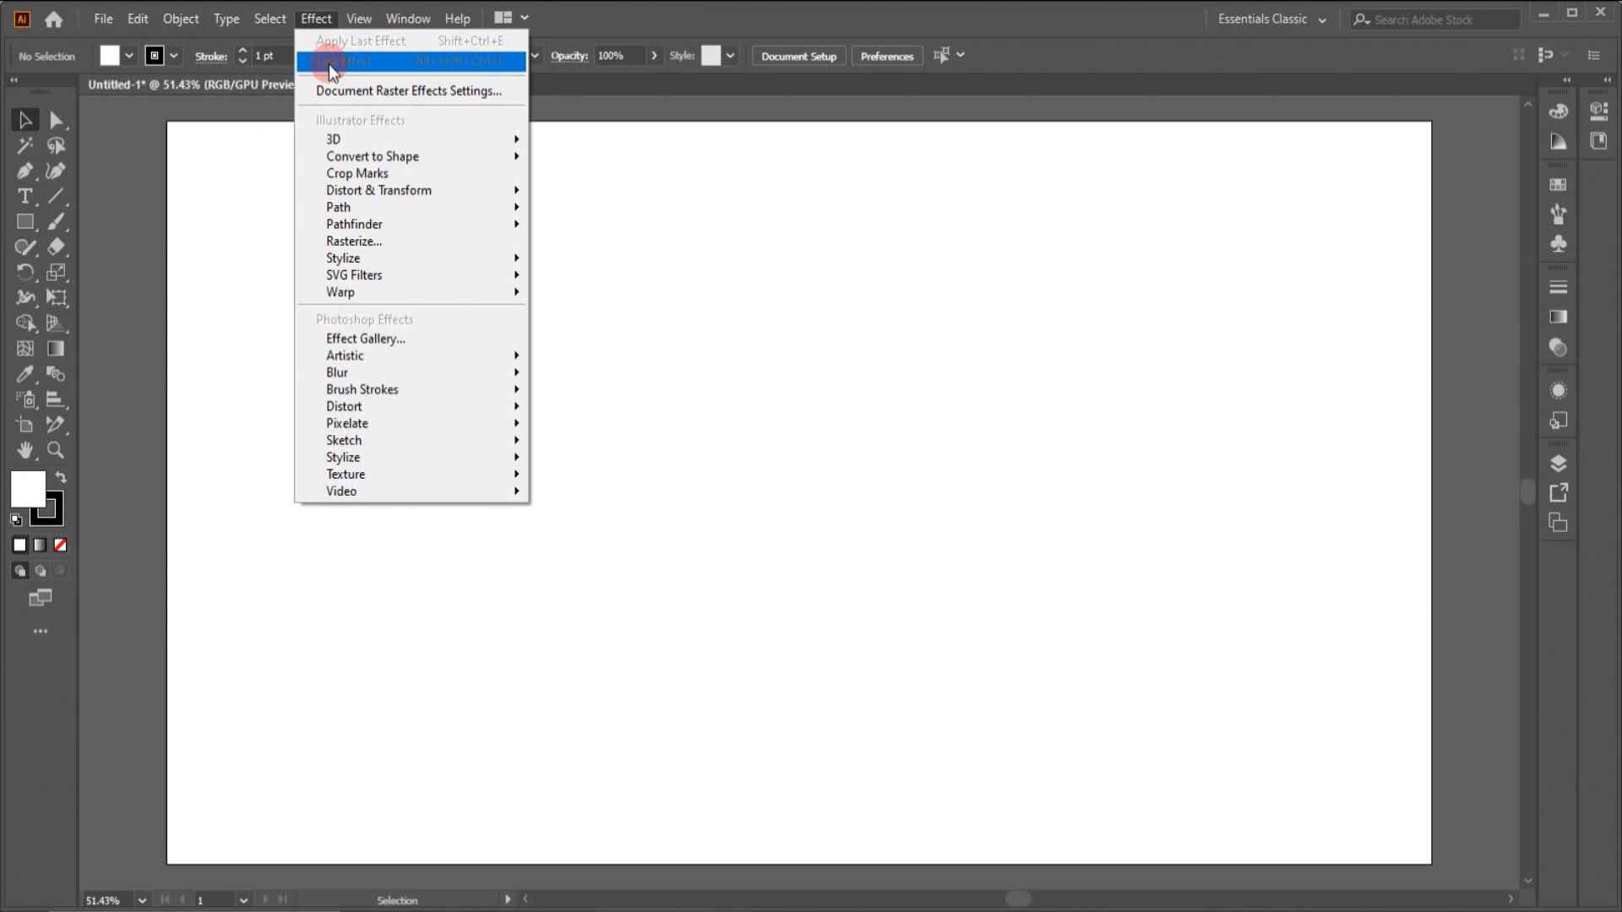
Draw a nearly square rectangle in the left part of the artboard and fill it with red.
left_click(27, 224)
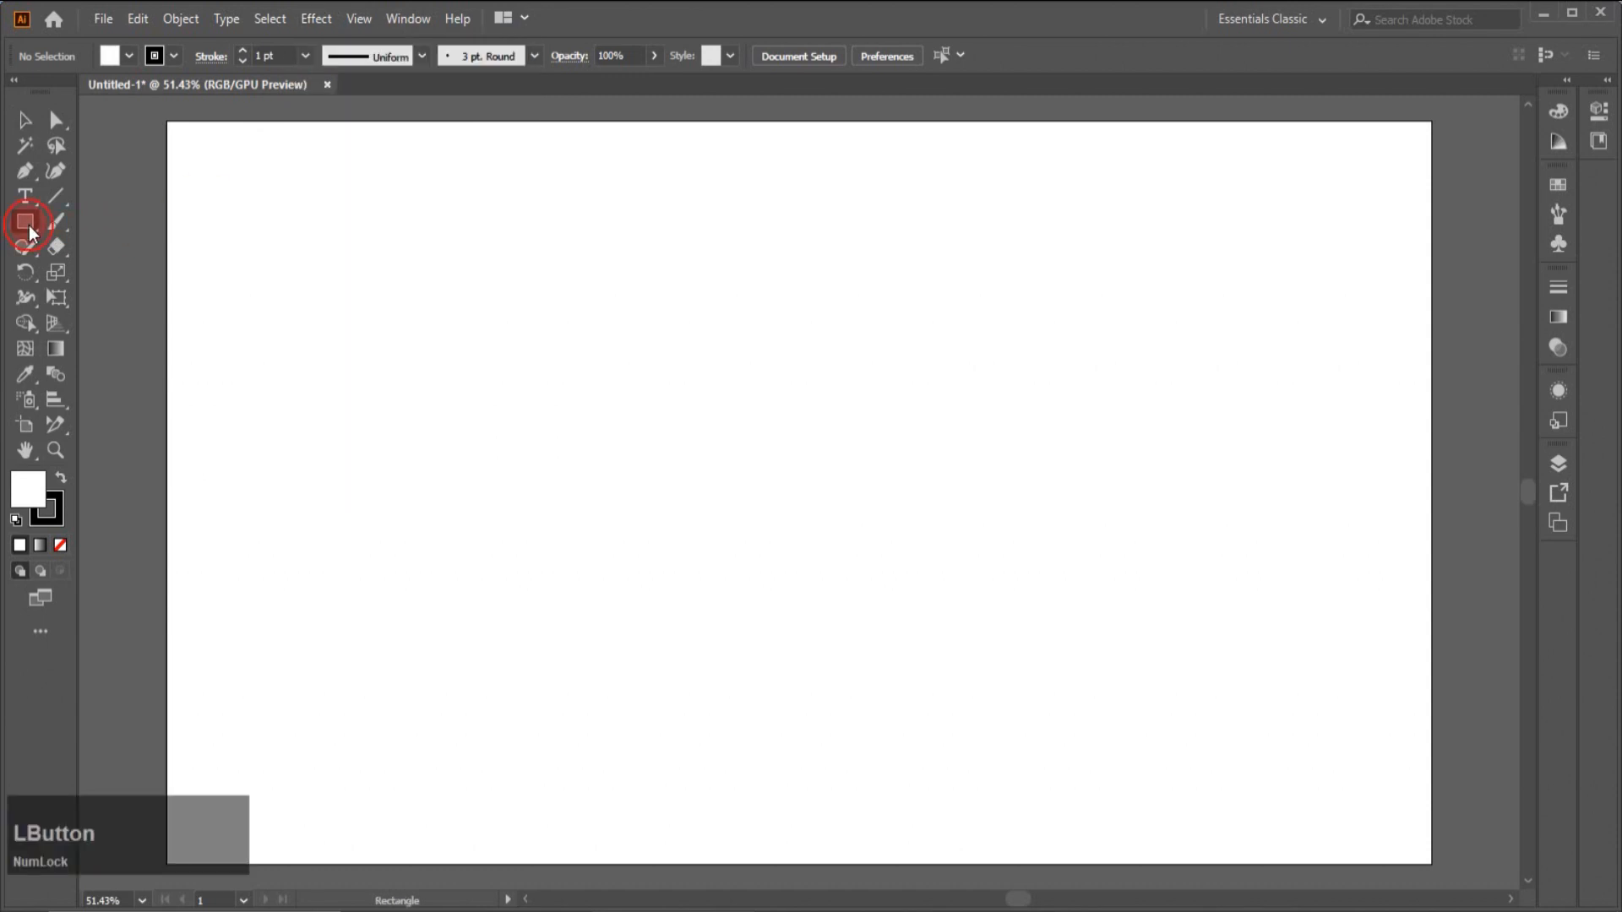
left_click_drag(315, 351, 453, 504)
left_click(130, 56)
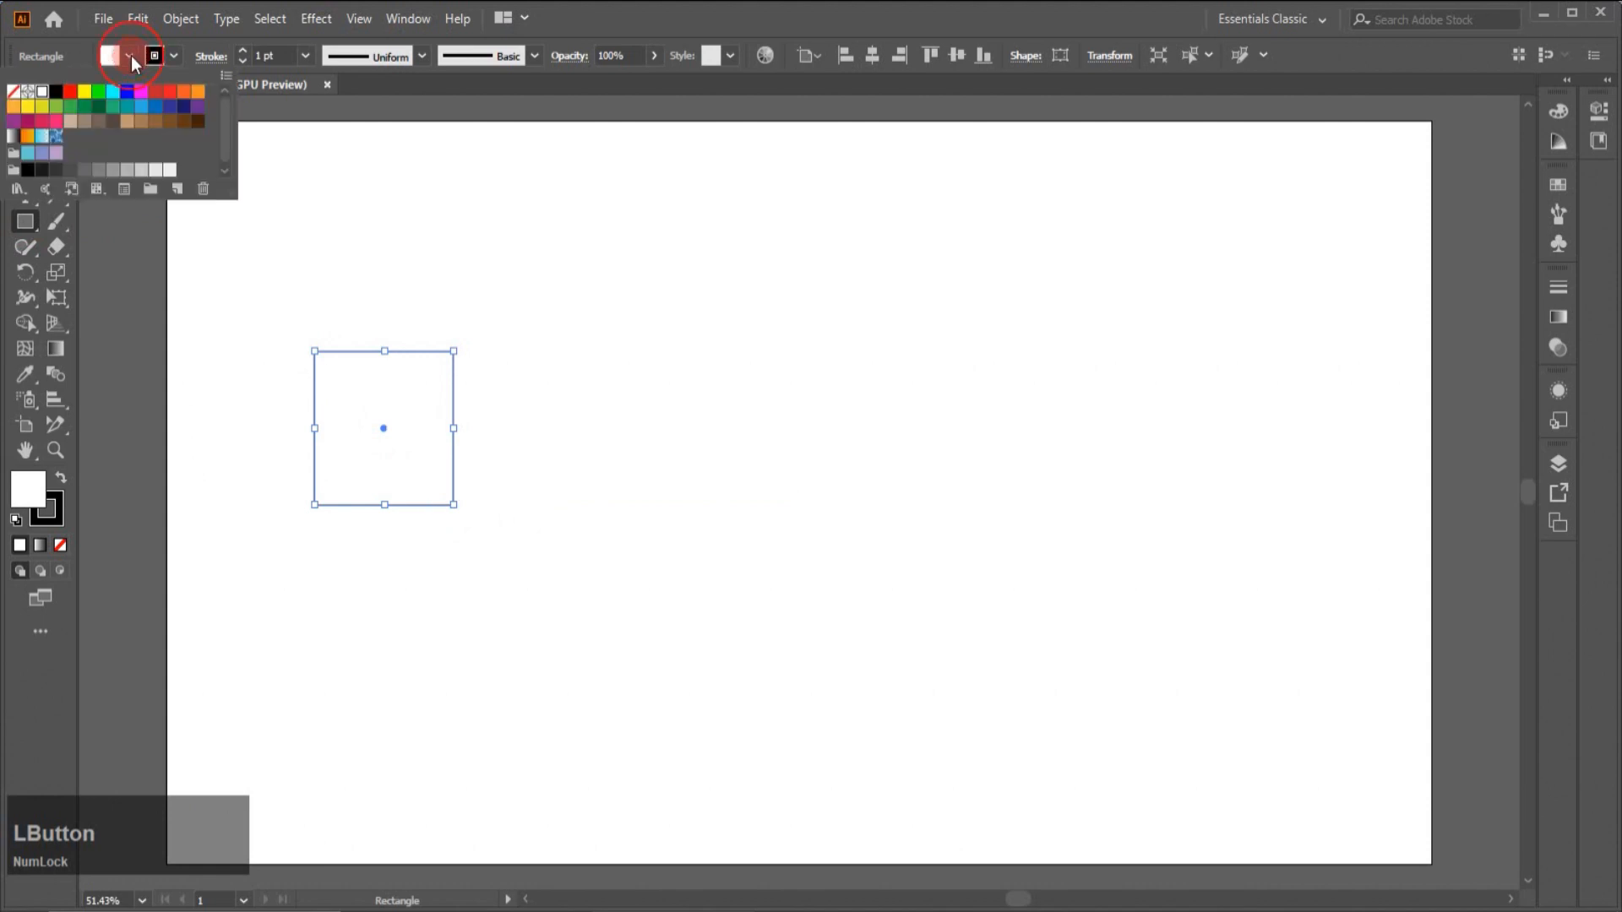
left_click(70, 91)
Remove the stroke from the red rectangle by setting its stroke color to None.
left_click(176, 58)
left_click(176, 58)
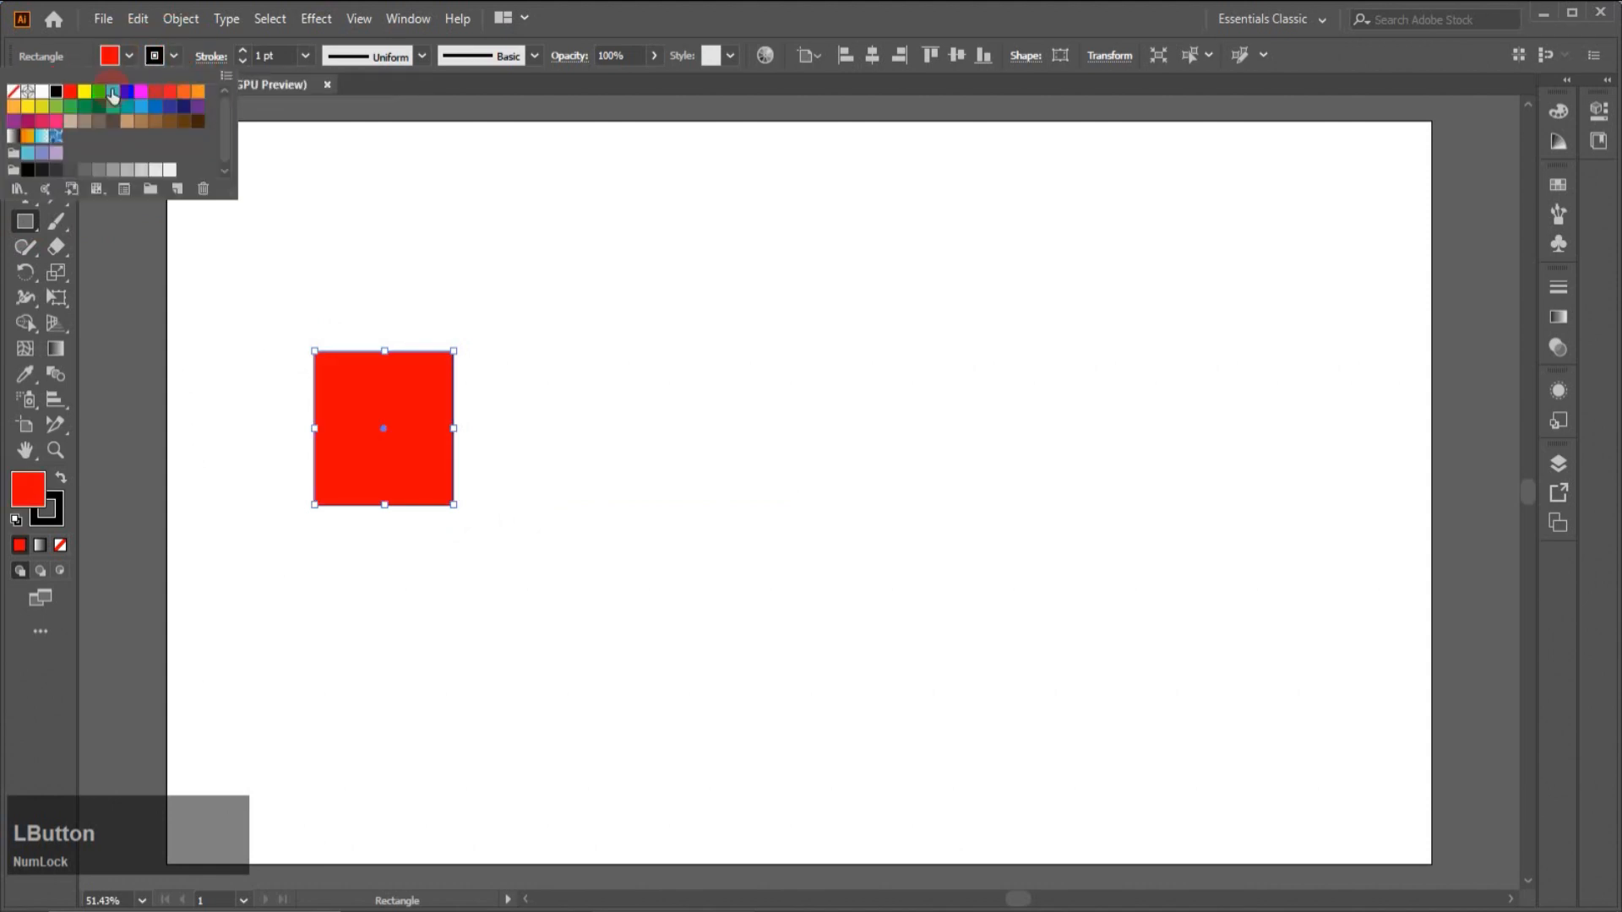
left_click(14, 91)
left_click(299, 144)
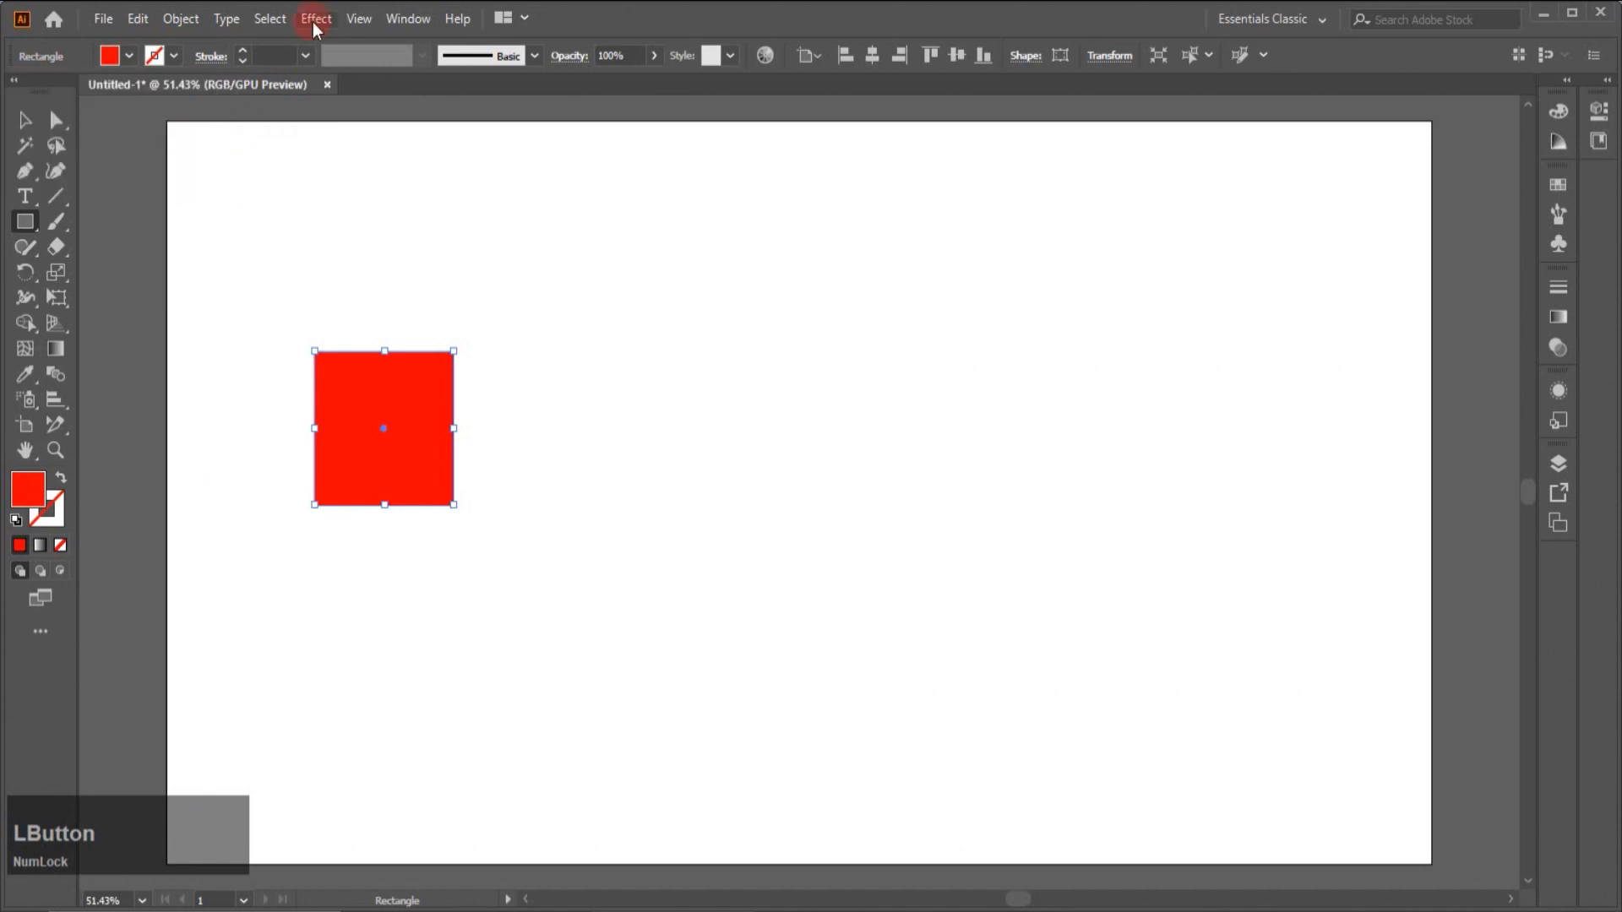
Apply the 3D Extrude & Bevel effect to the rectangle with Off-Axis Front position, 50 pt depth and preview enabled.
left_click(313, 19)
mouse_move(354, 140)
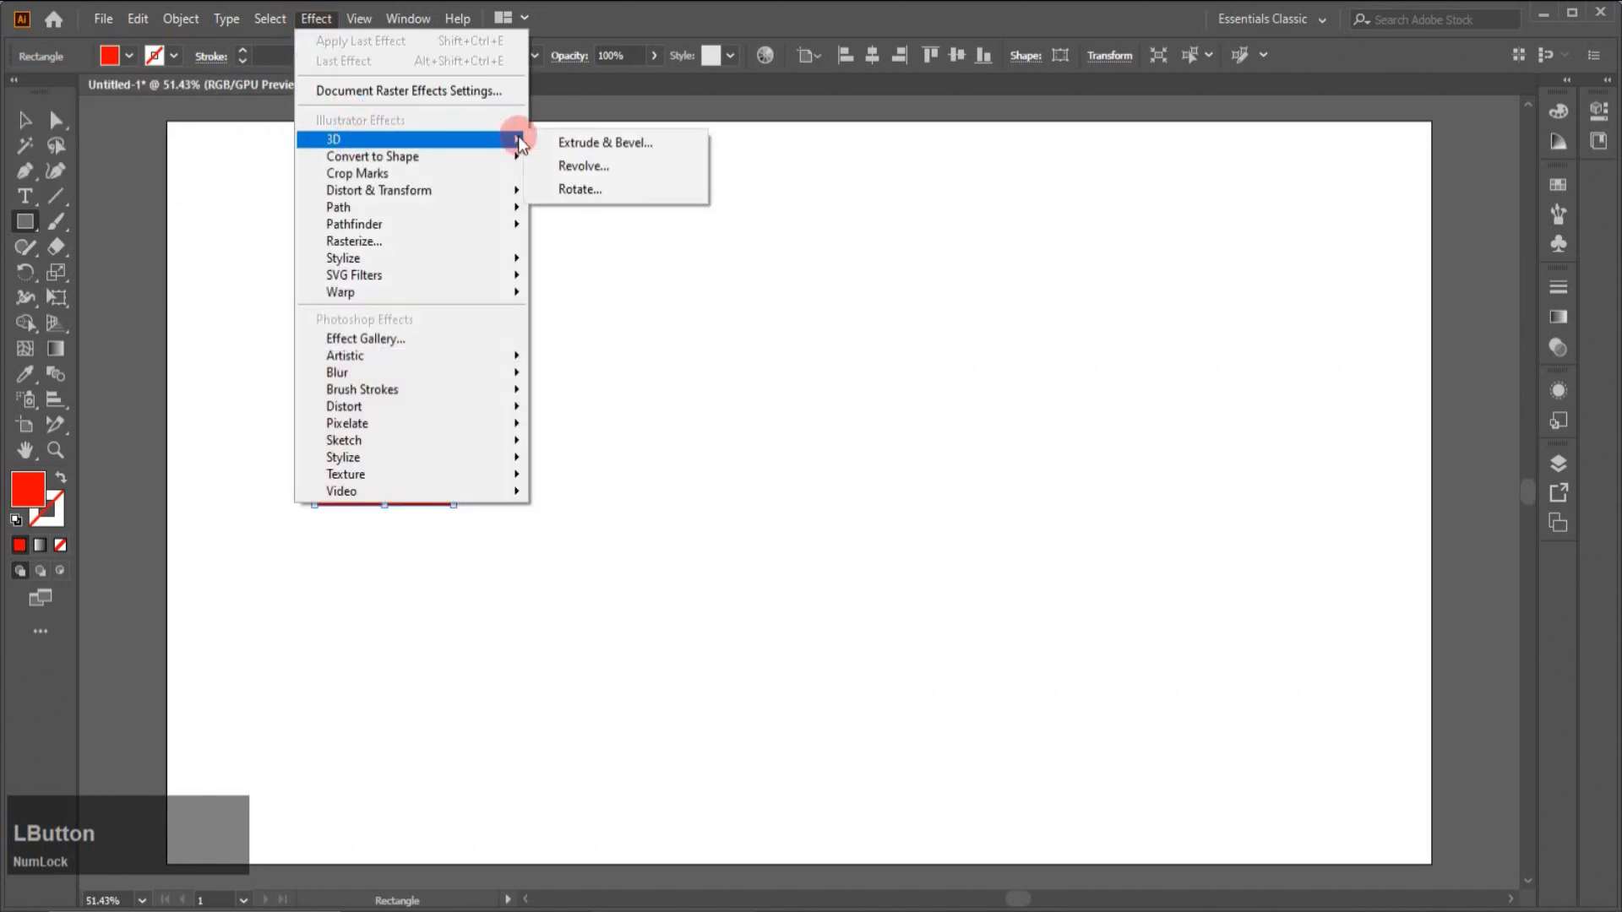
left_click(575, 144)
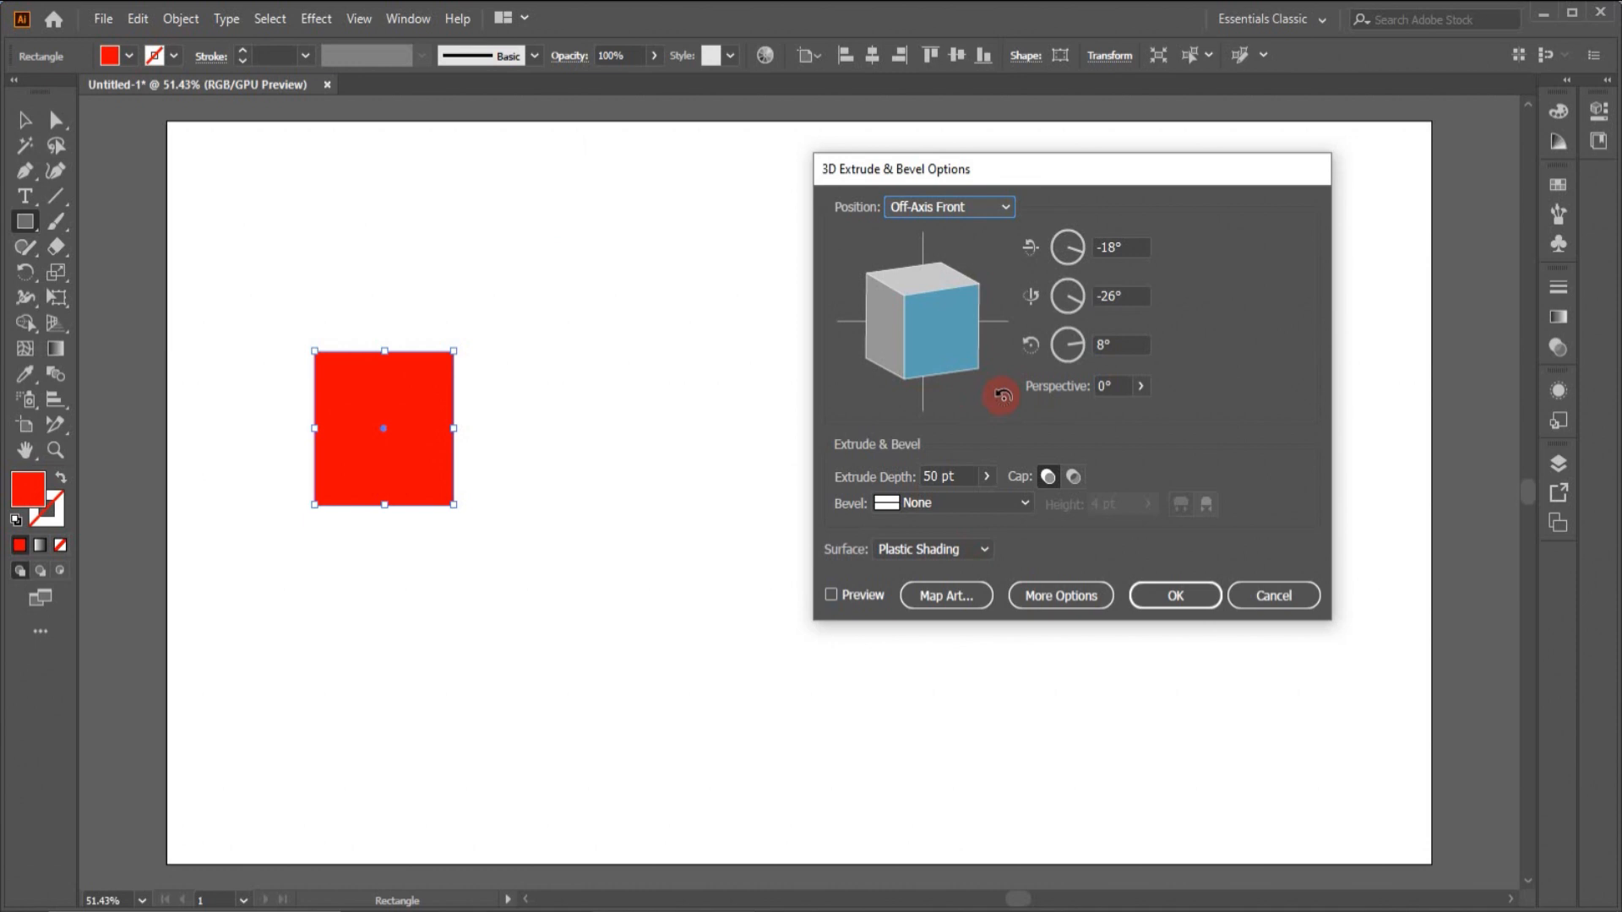
left_click(831, 595)
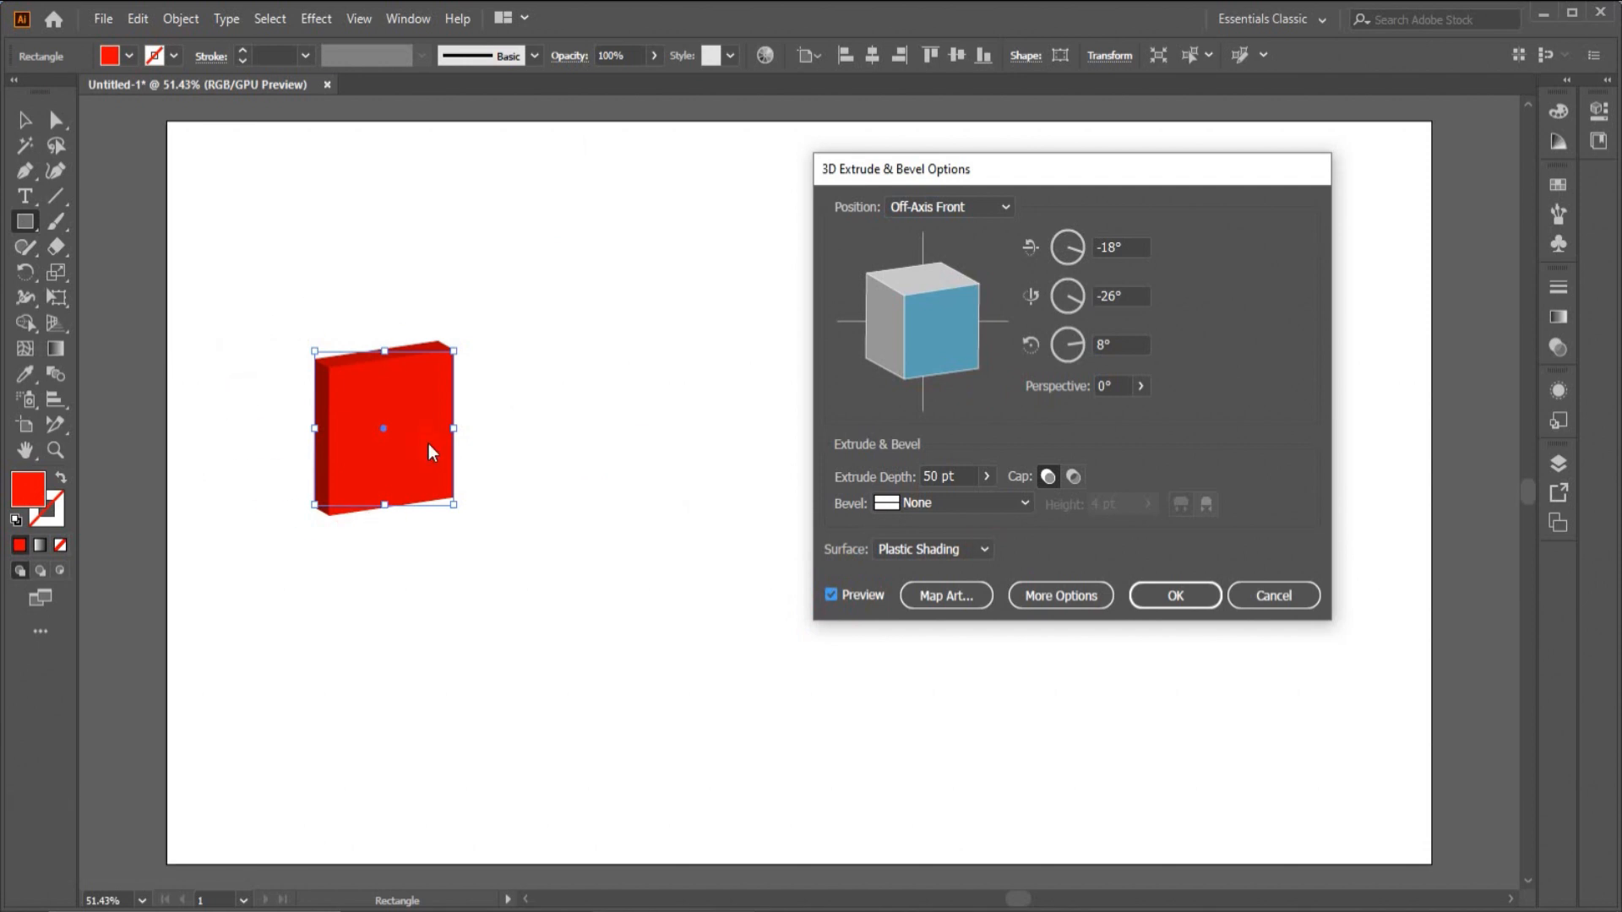
left_click(1199, 602)
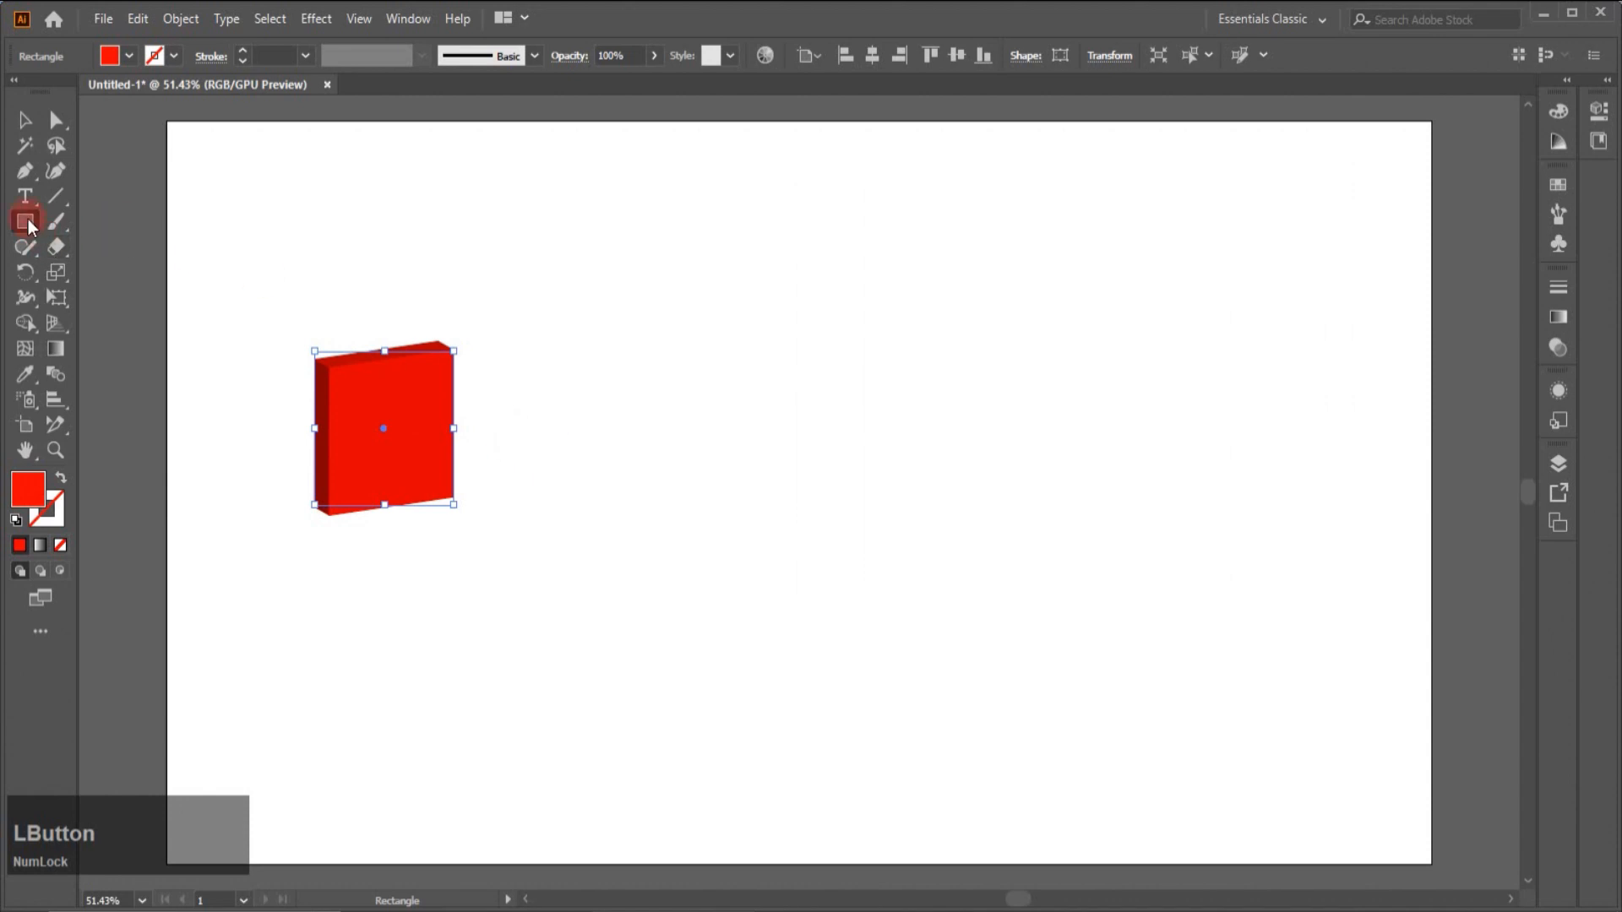
Draw a second red rectangle near the middle of the artboard and place a duplicate directly below it.
left_click_drag(693, 325, 861, 481)
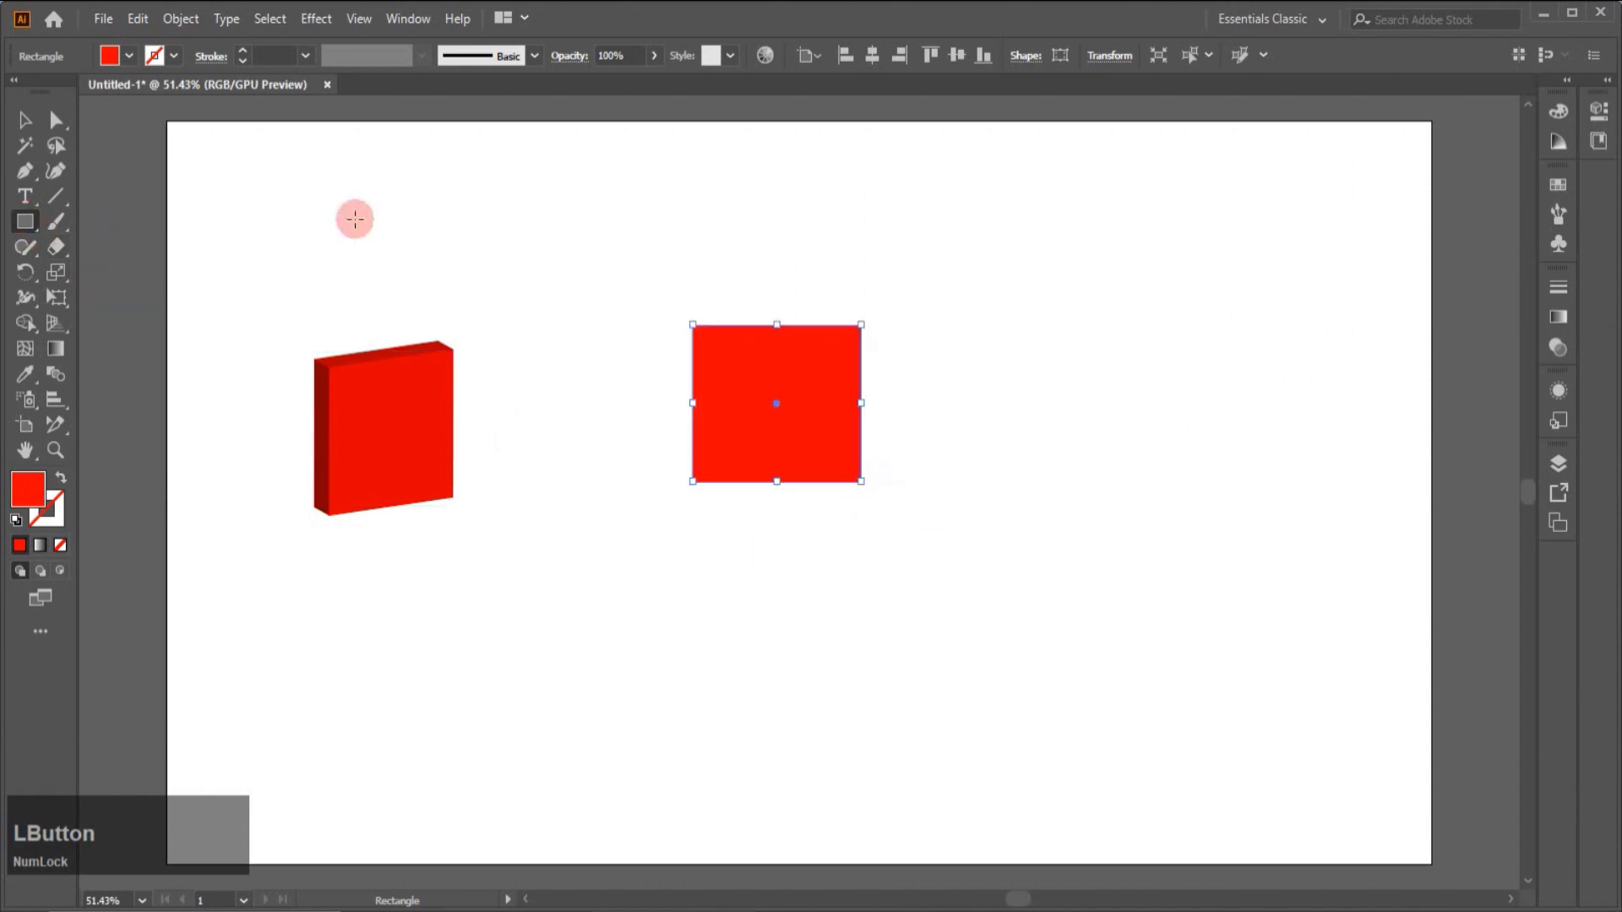
left_click(43, 131)
left_click_drag(782, 479, 789, 696)
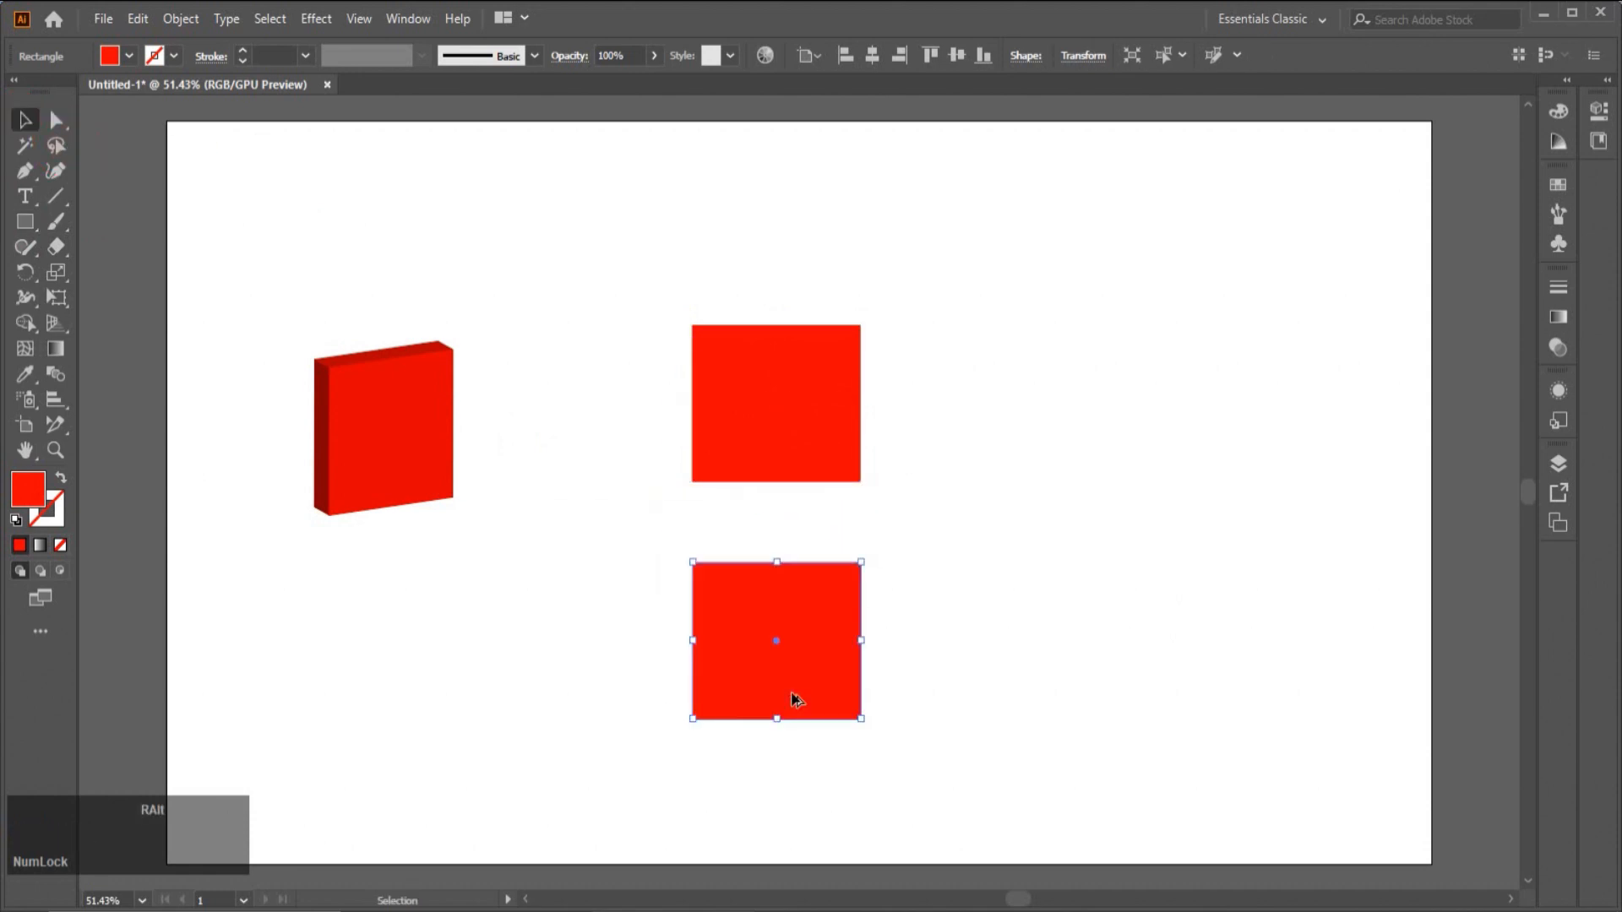
Reapply the last Extrude & Bevel effect with the same settings to the upper flat rectangle, then deselect it.
left_click(840, 422)
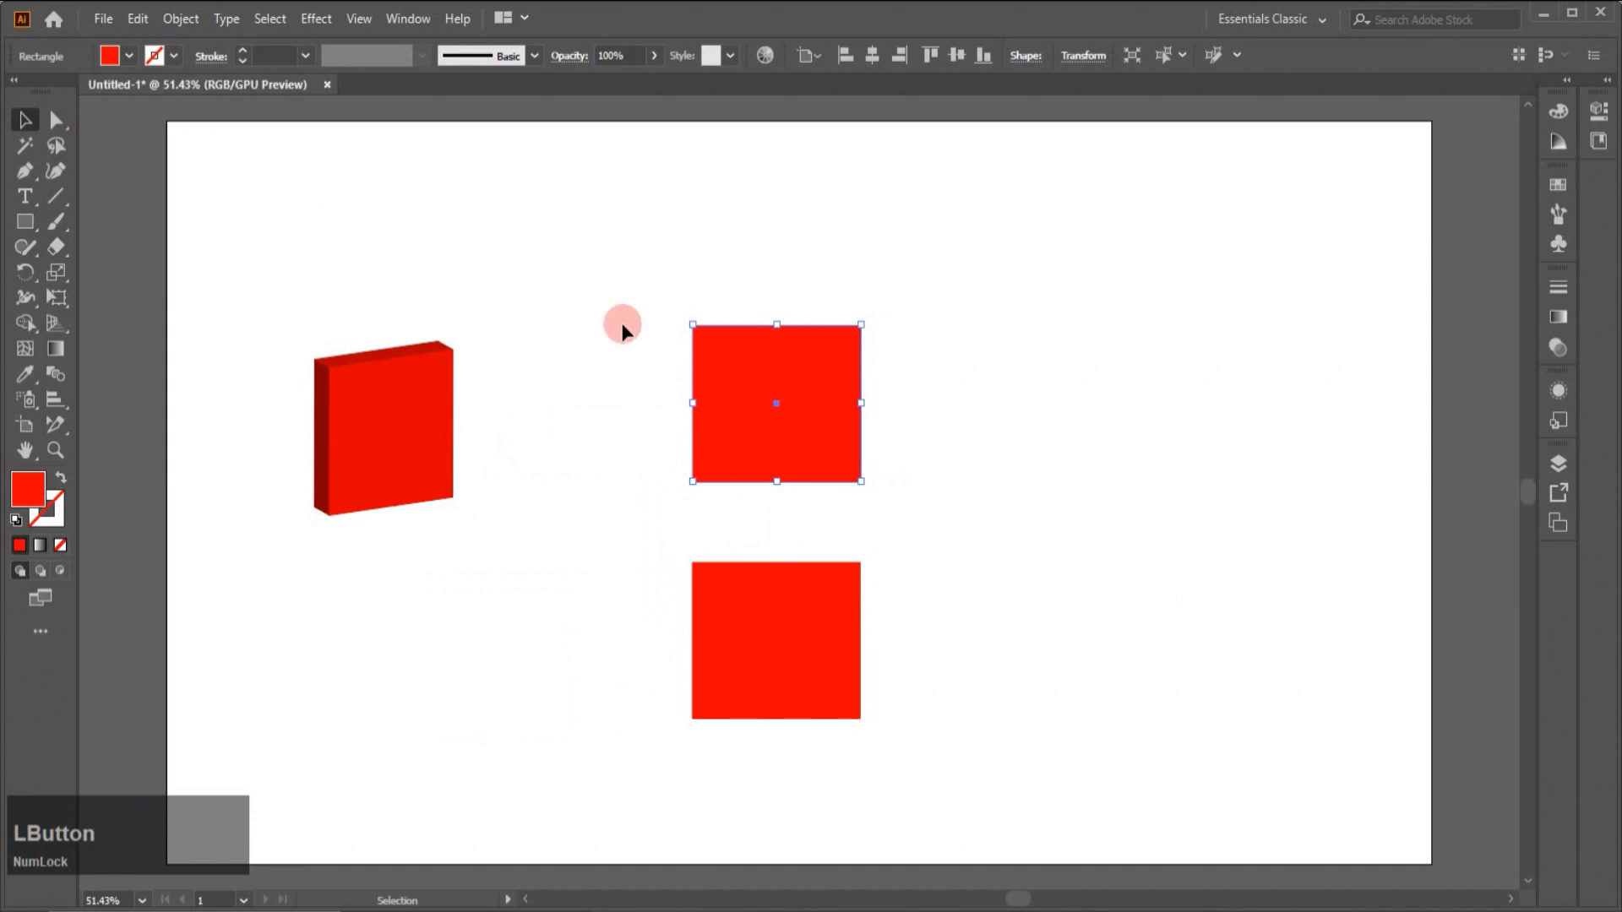
left_click(316, 19)
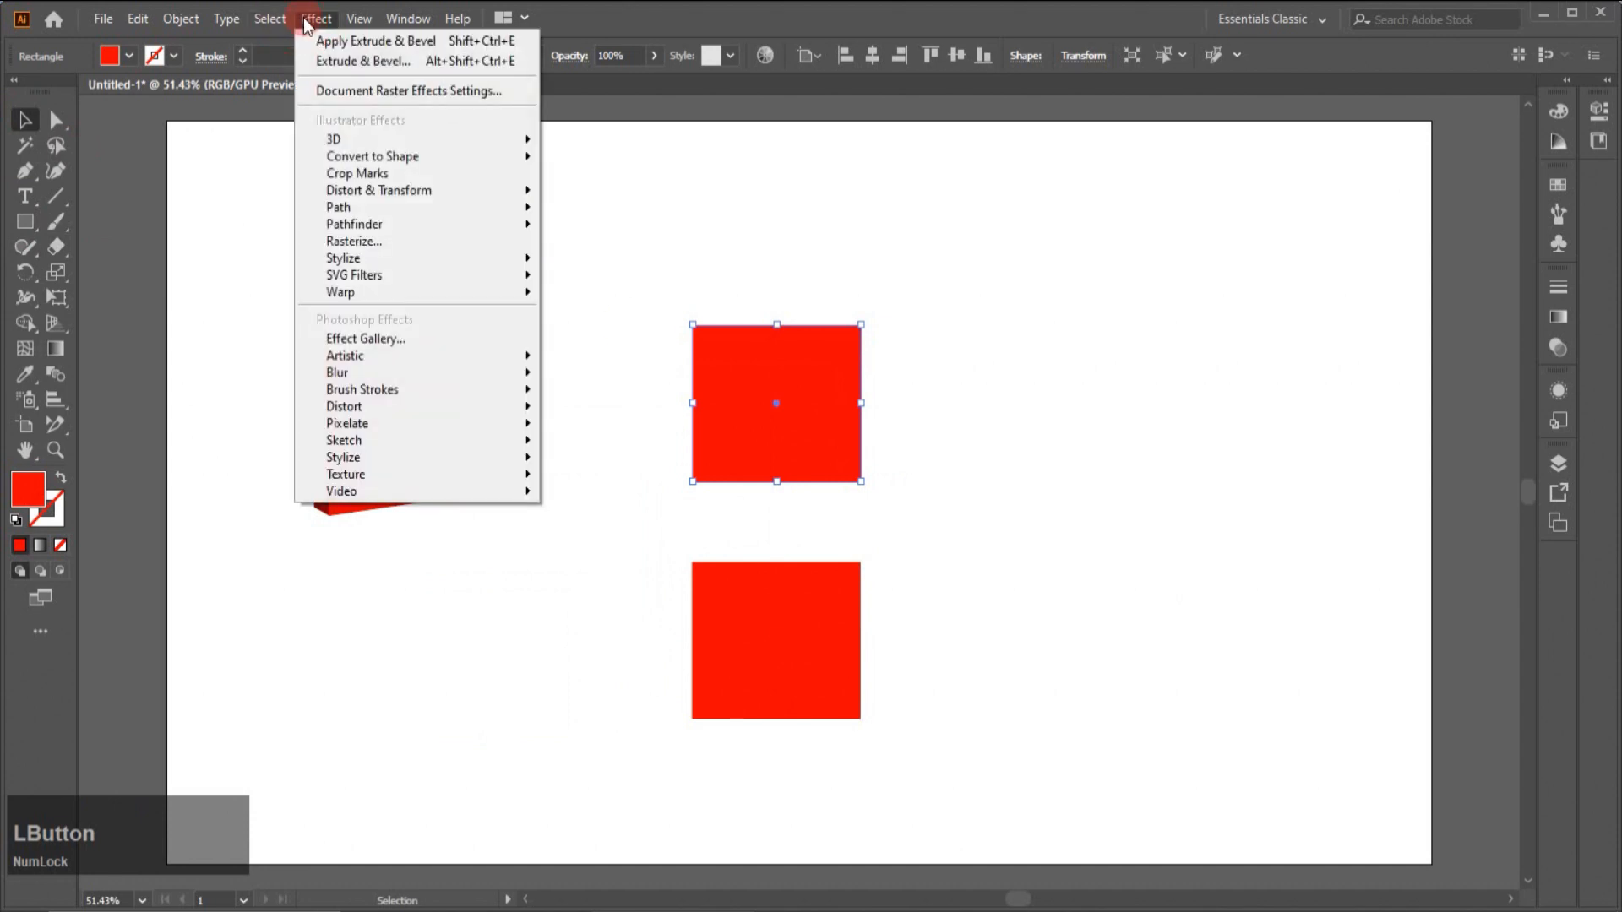
left_click(416, 45)
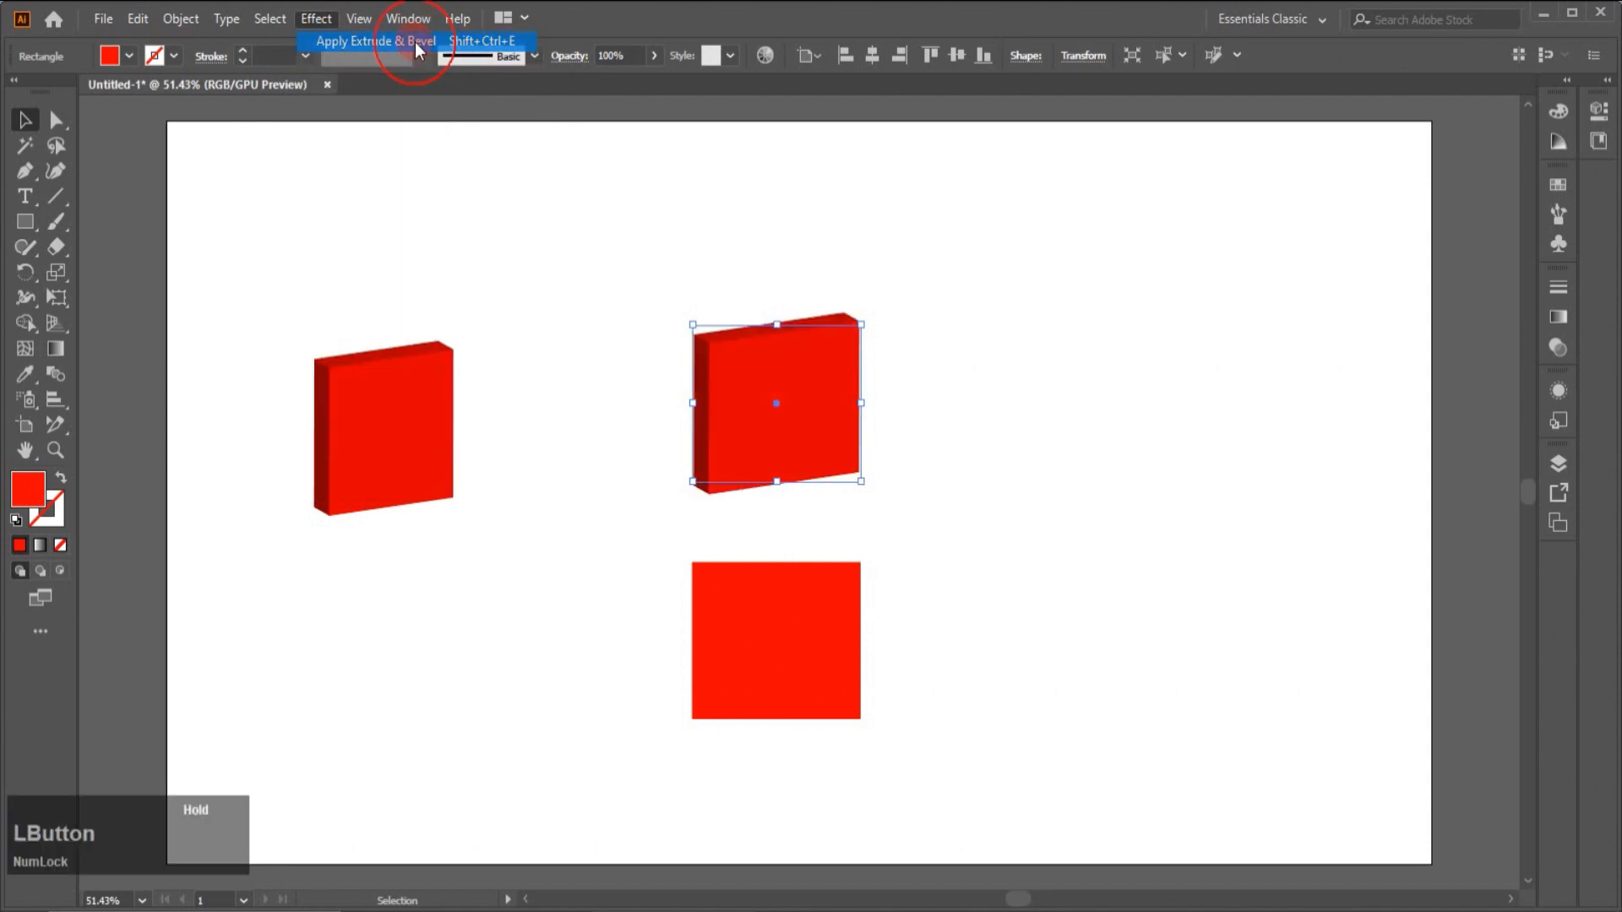
left_click(463, 656)
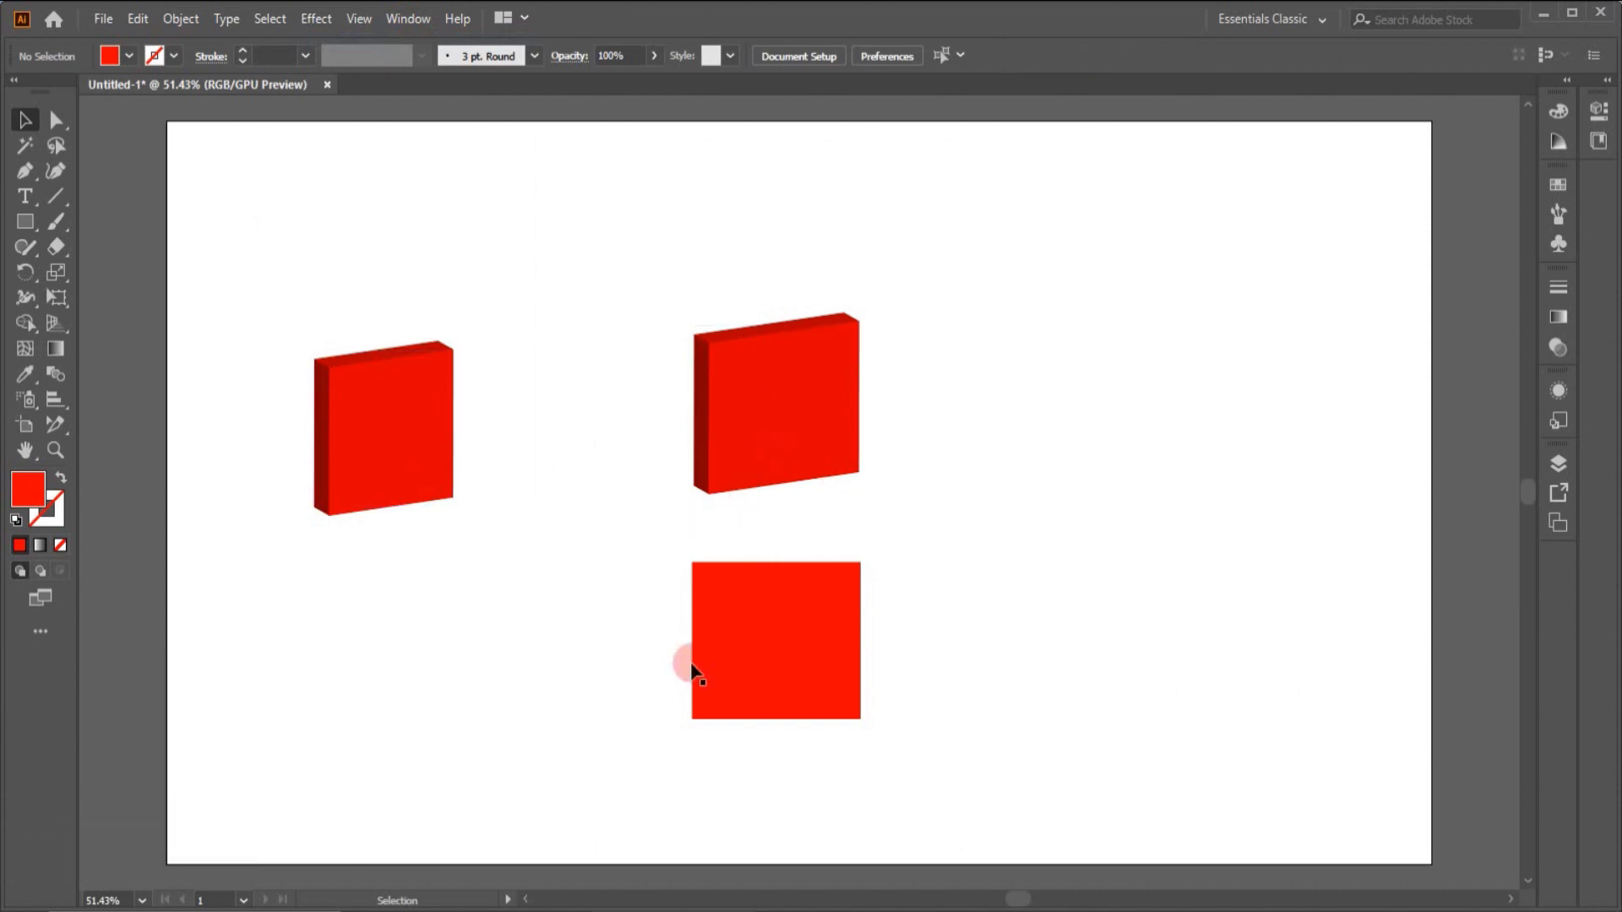
Reopen the last effect's options for the lower flat rectangle and apply Extrude & Bevel with a custom rotation of -25°, -49° and 20°.
left_click(753, 688)
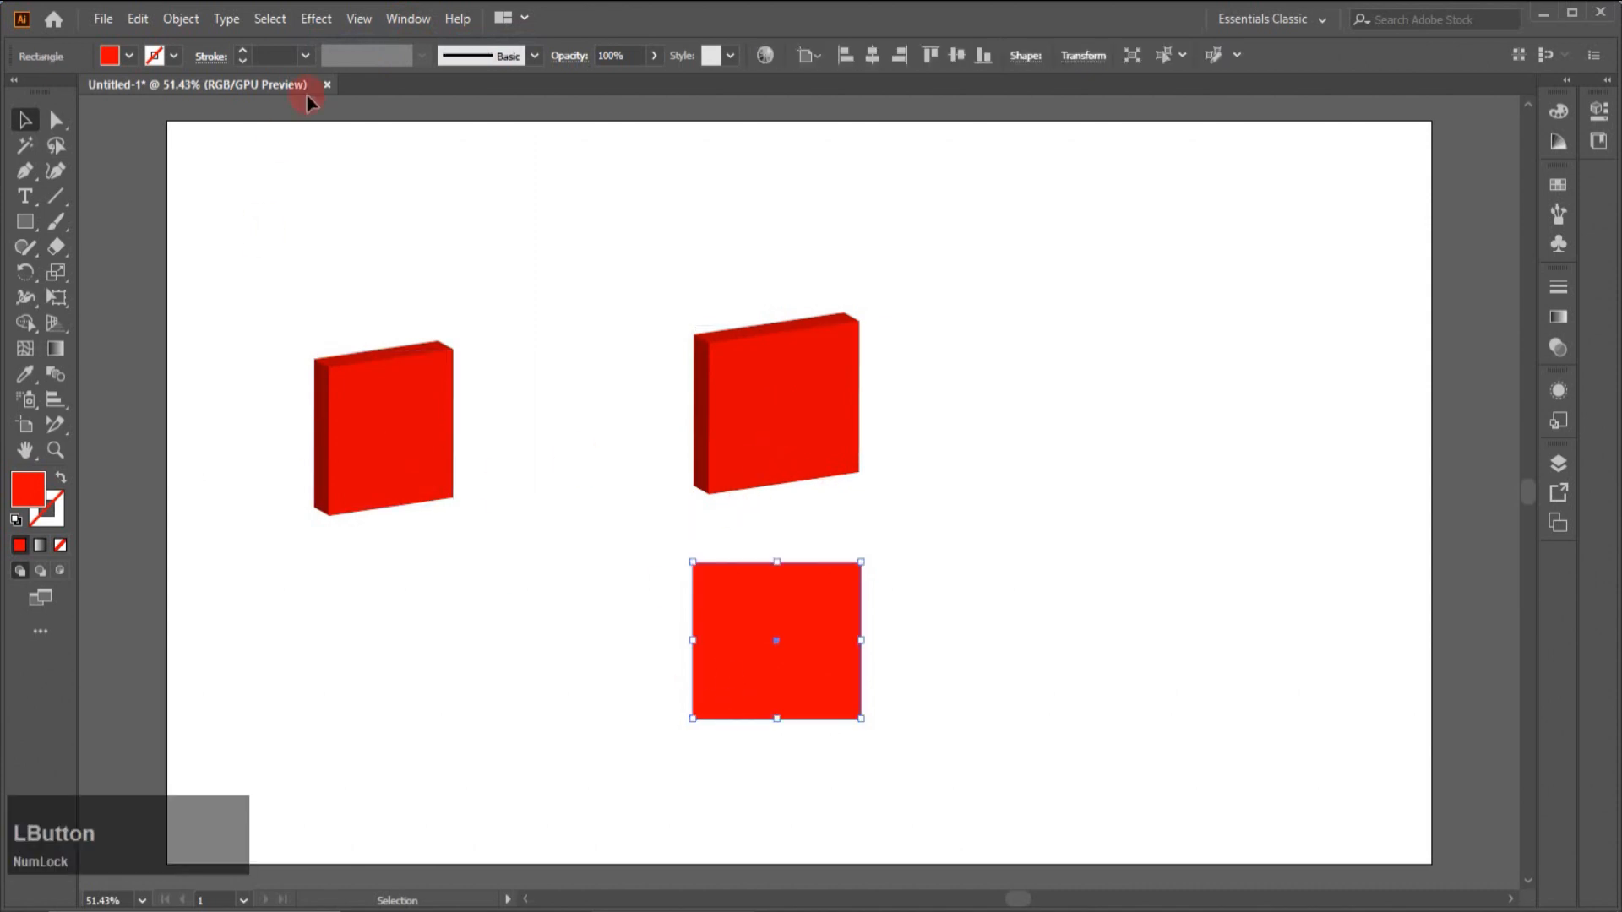
left_click(322, 21)
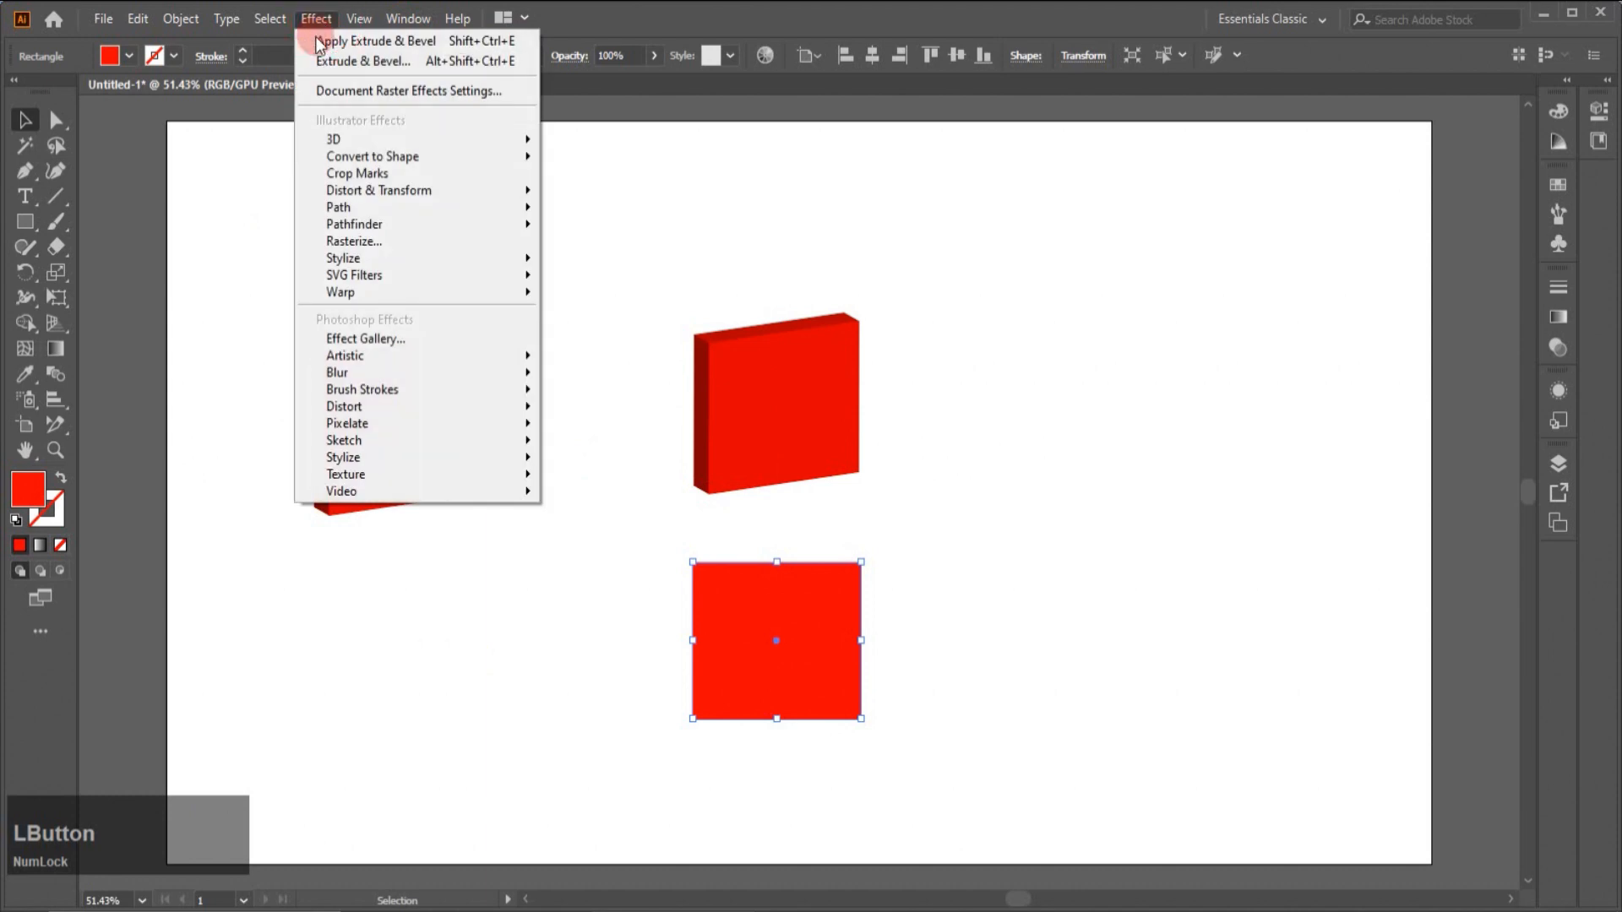
left_click(372, 62)
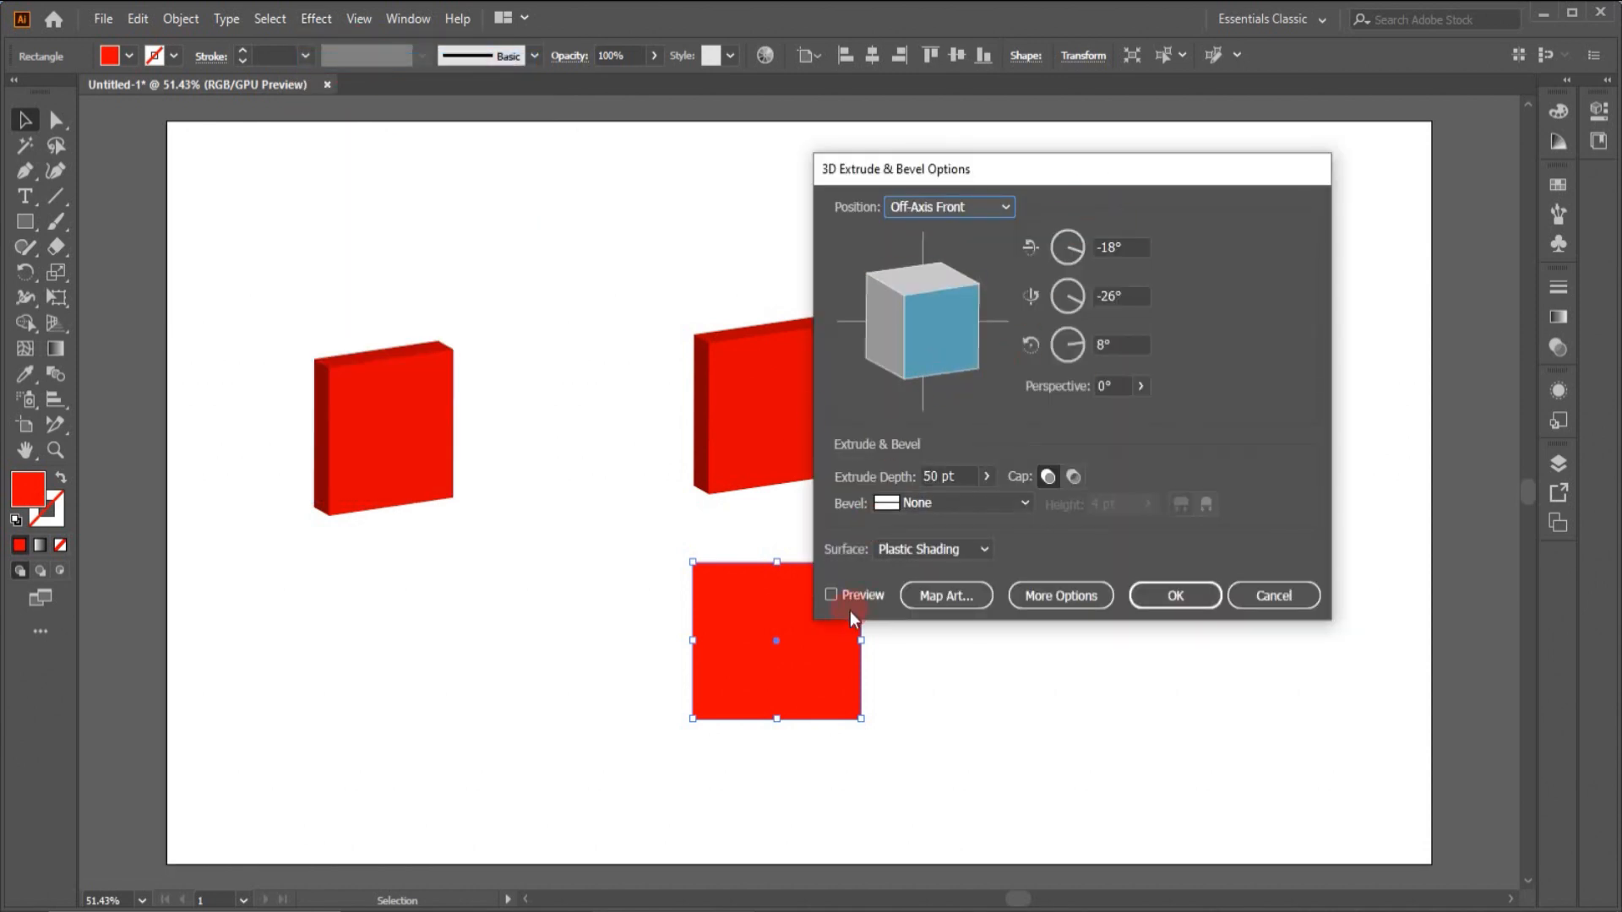
left_click(832, 595)
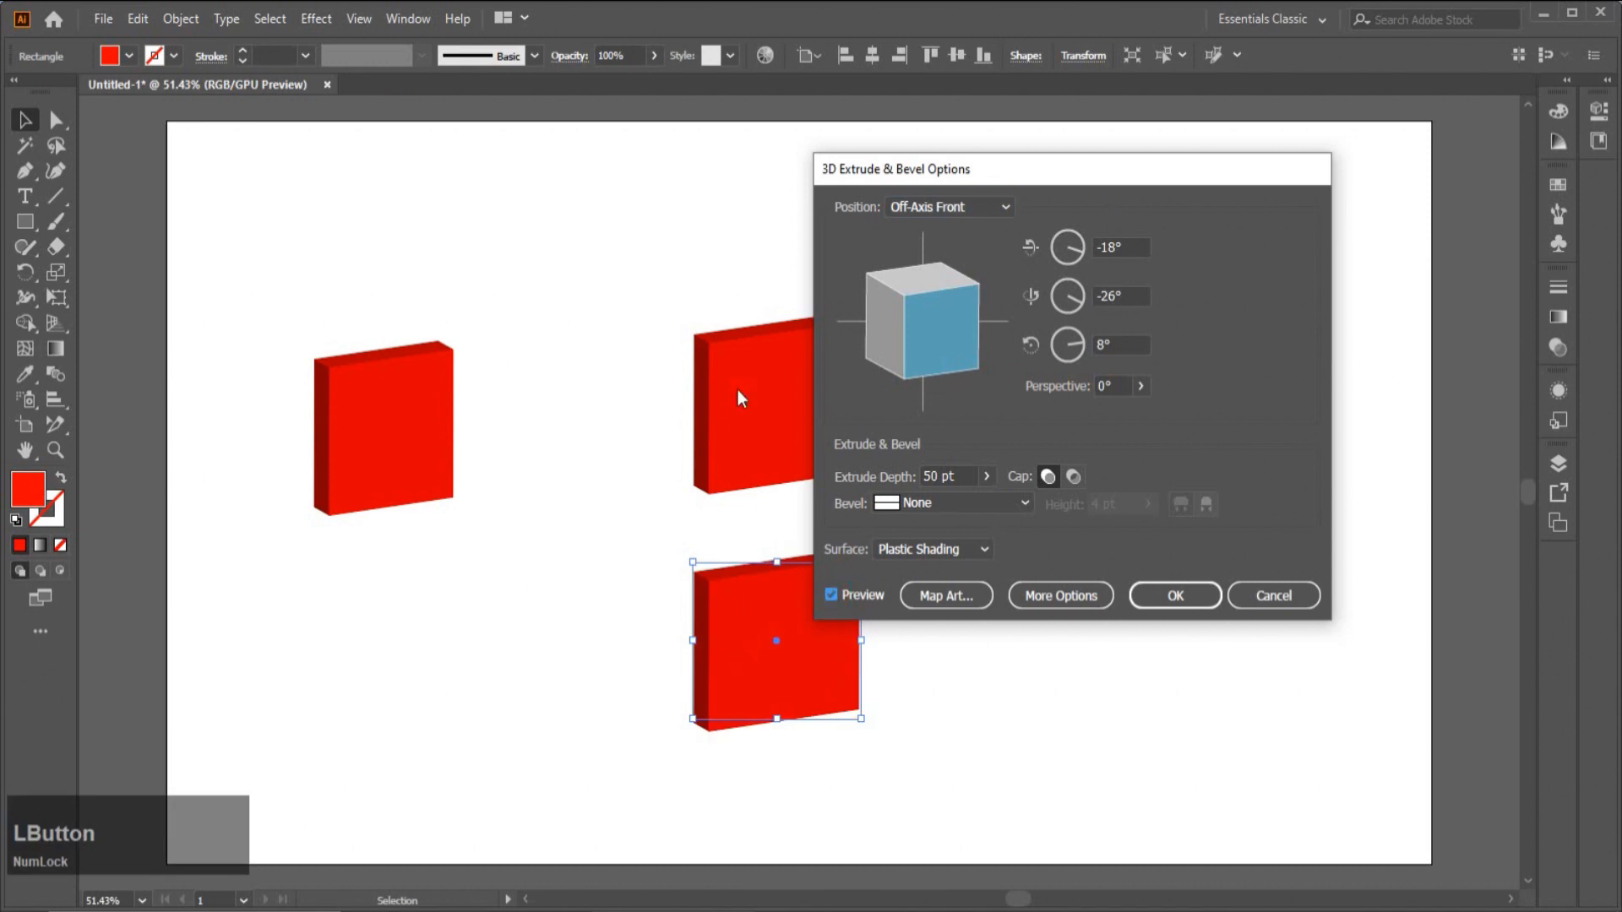
left_click_drag(883, 342, 910, 337)
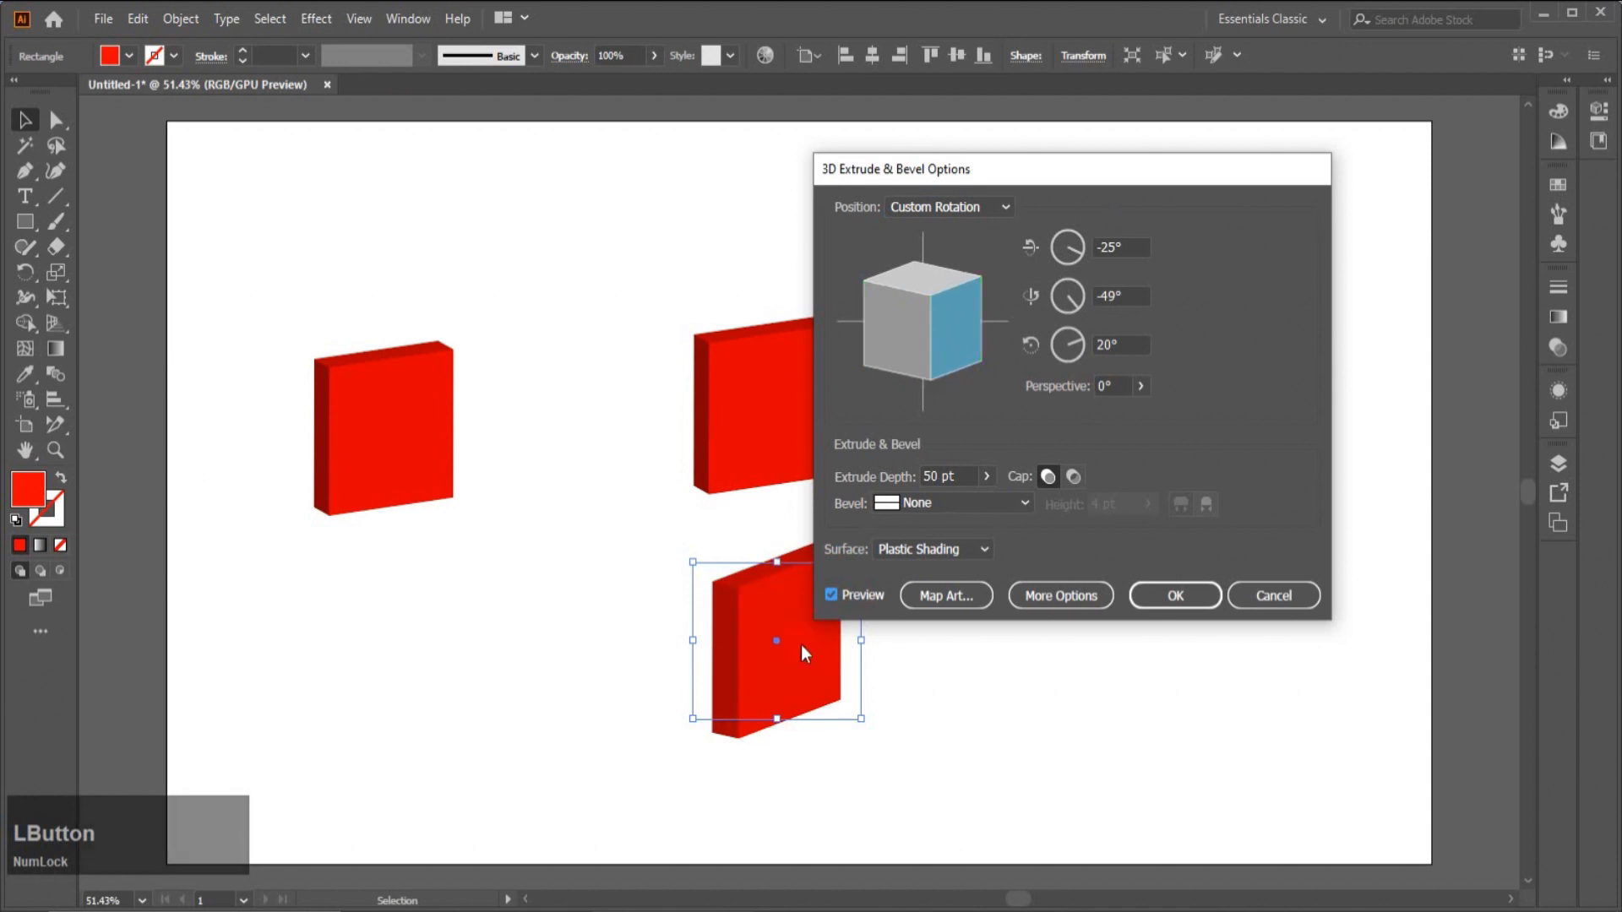
left_click(953, 479)
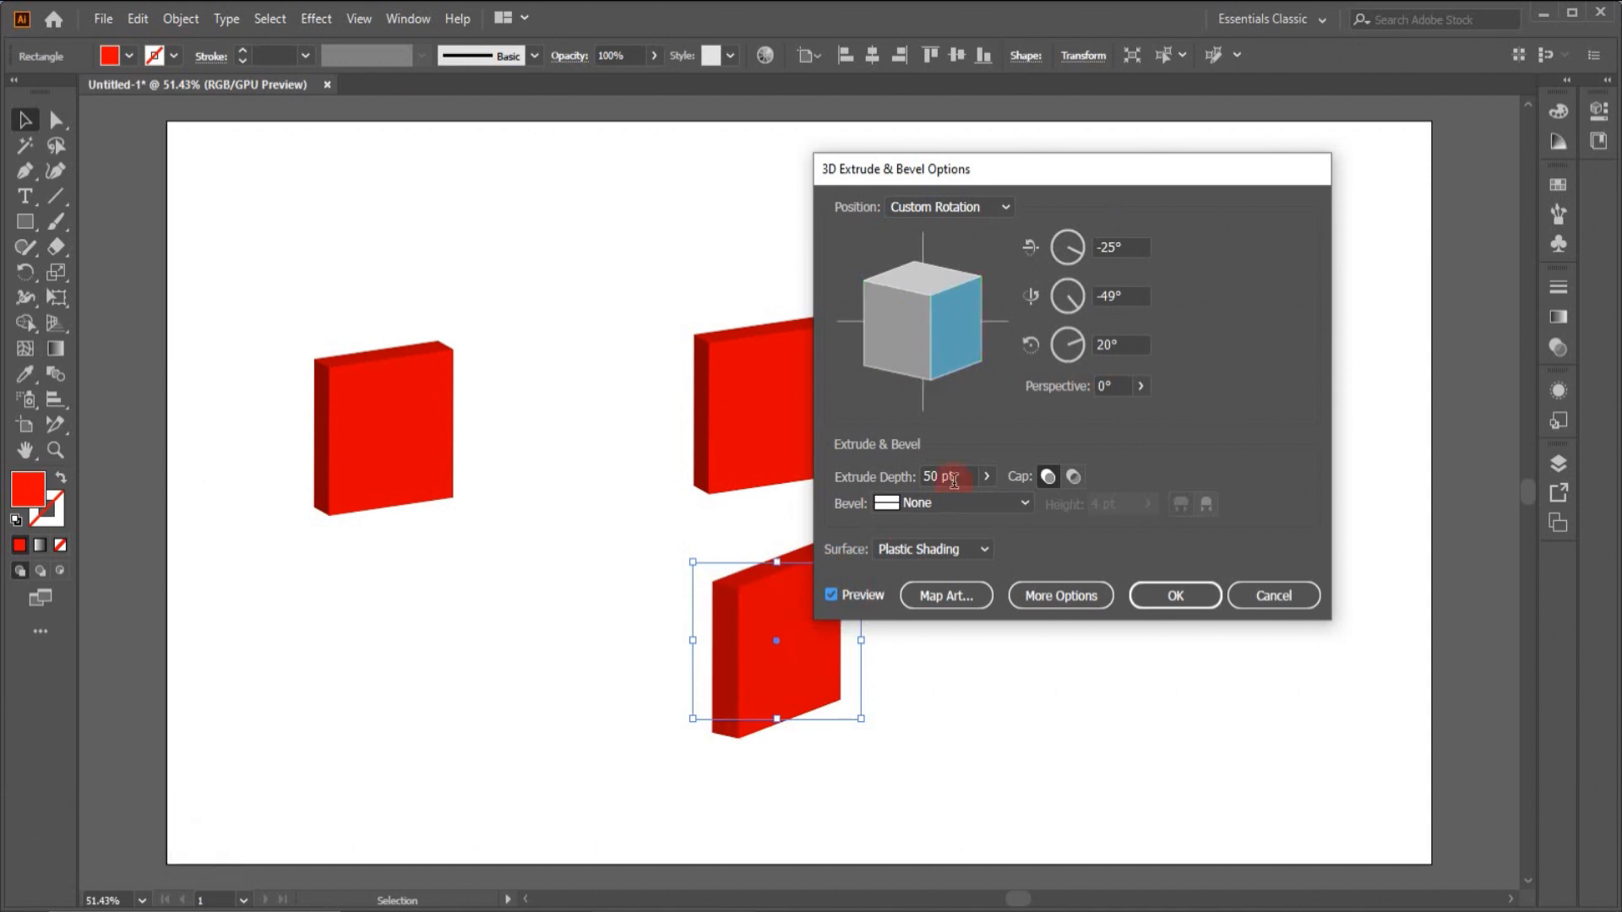
left_click(1173, 594)
left_click(968, 460)
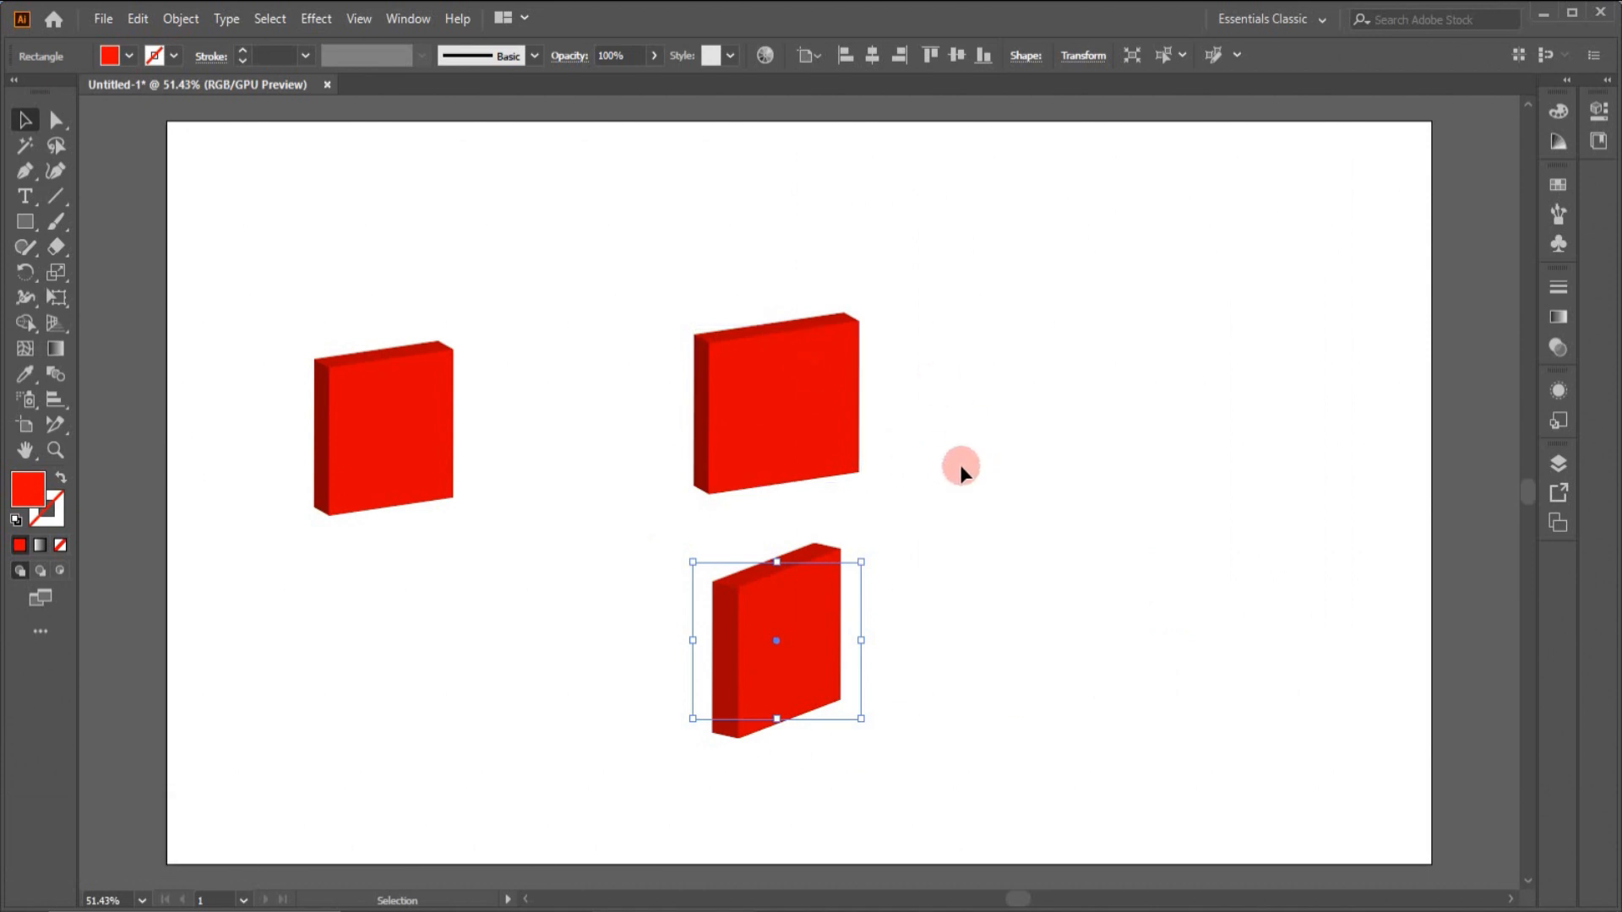
Delete all the extruded shapes from the artboard.
key("ctrl")
key("ctrl+a")
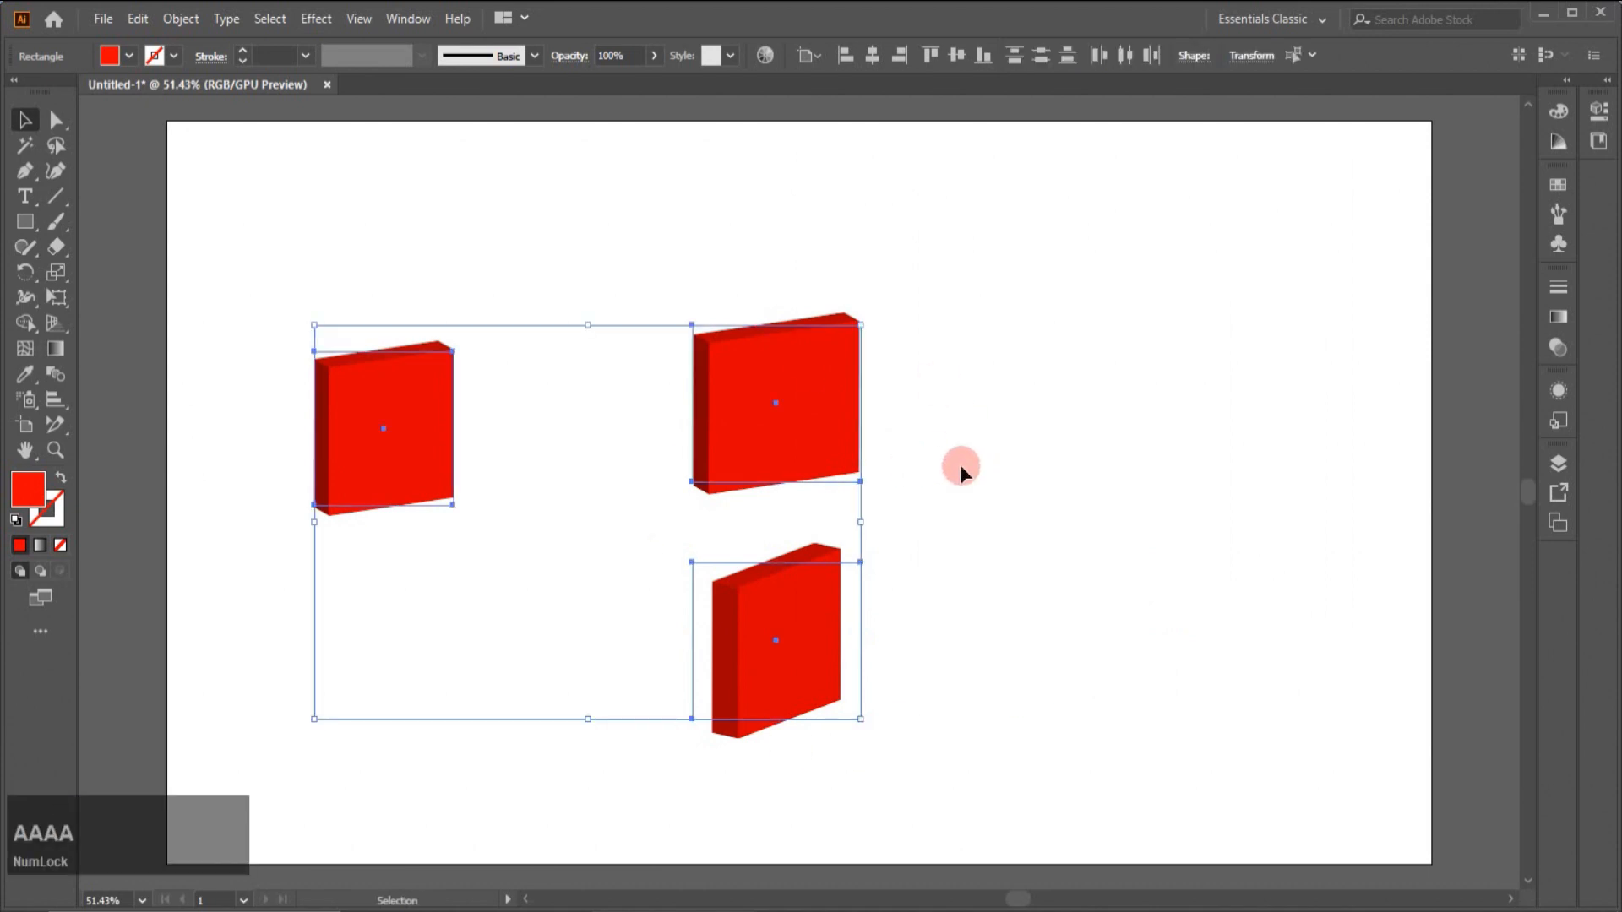
key("Delete")
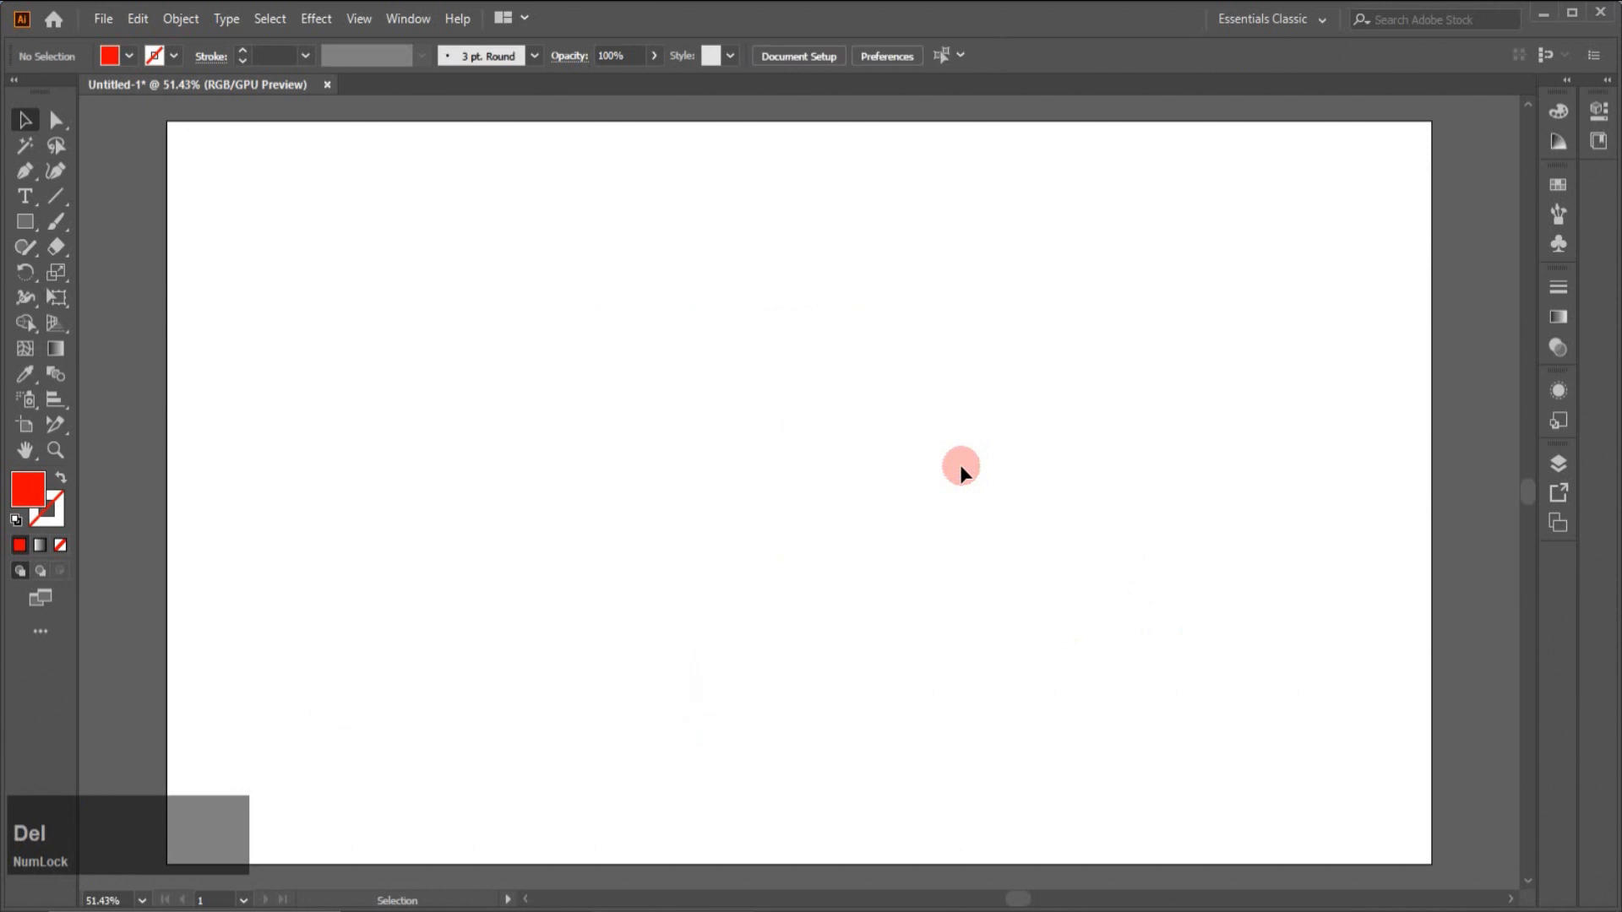
left_click(305, 18)
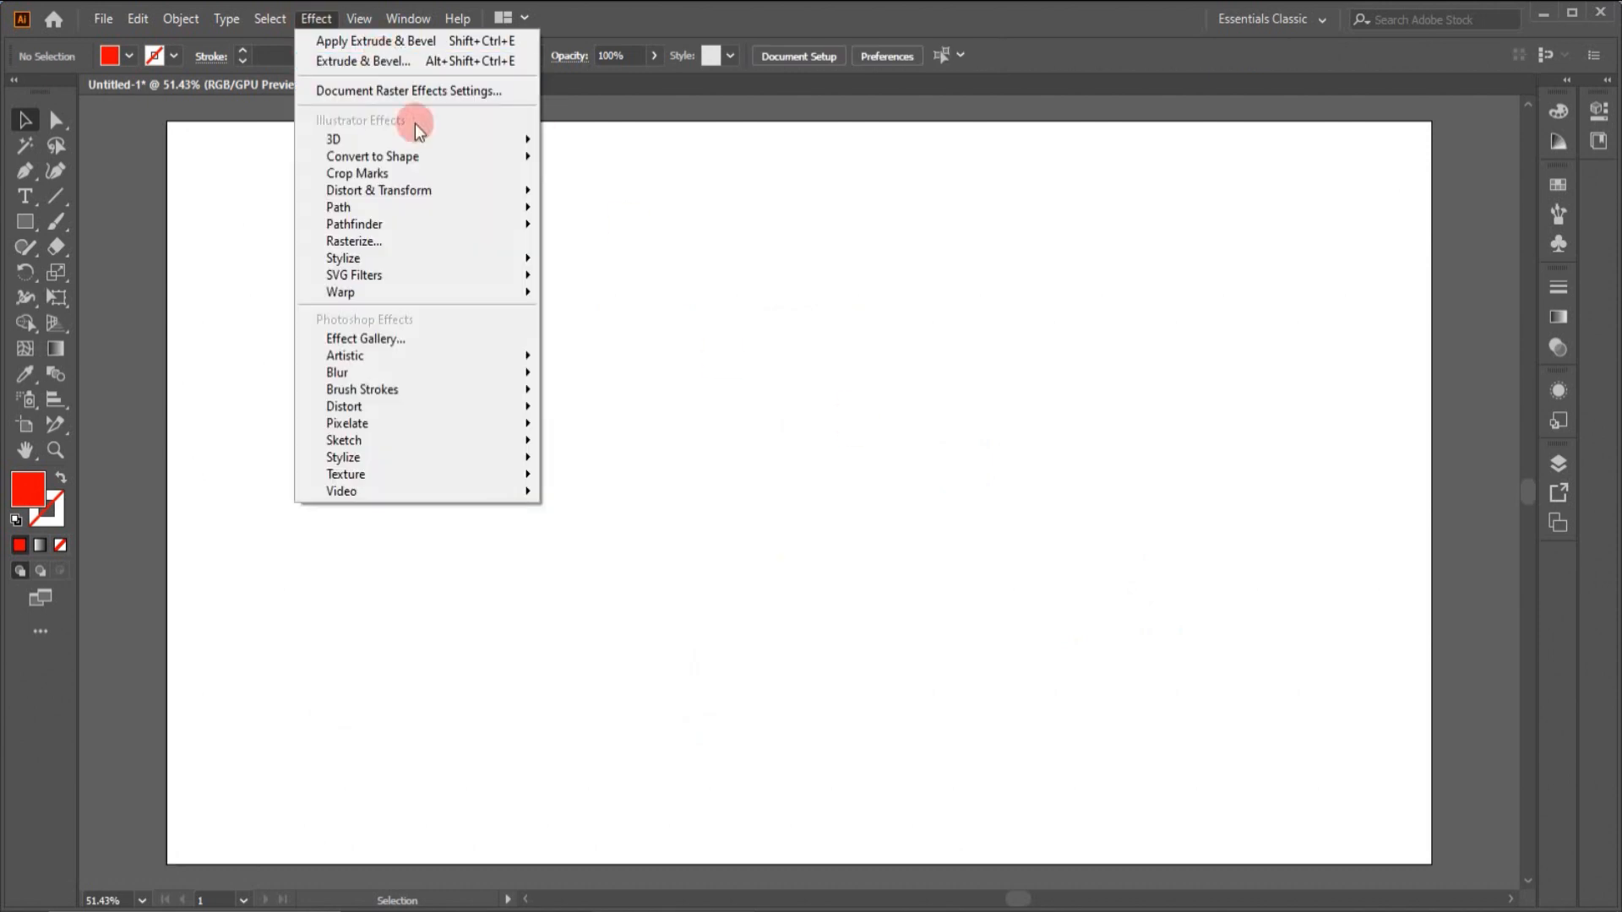
left_click(607, 246)
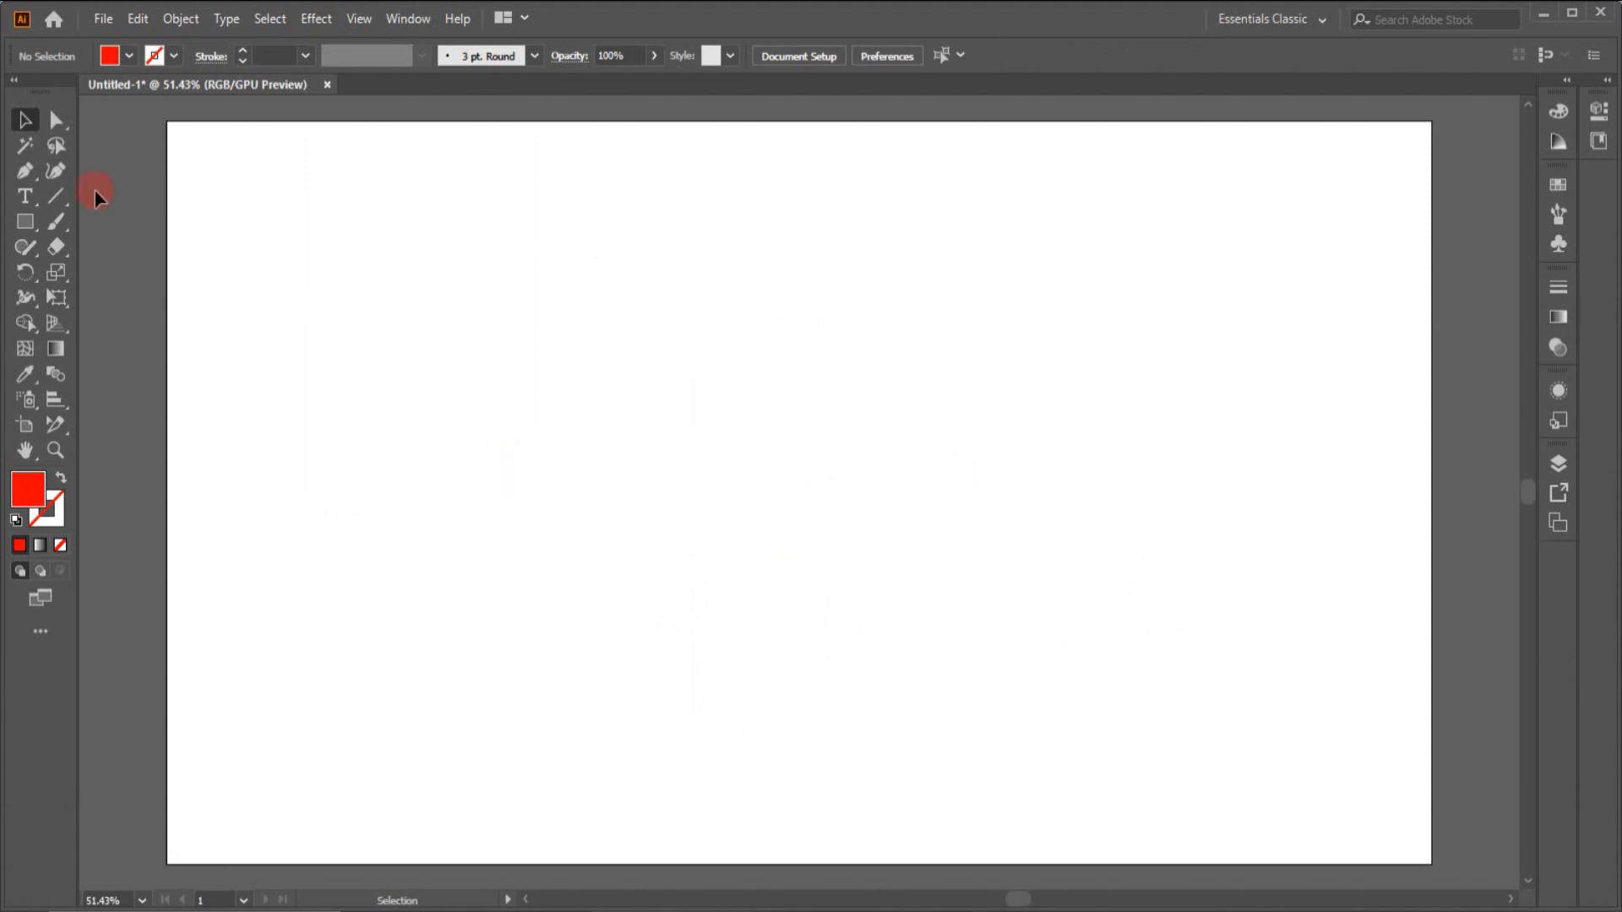
Draw a new red rectangle in the artboard's upper left area and reapply the last Extrude & Bevel effect to it.
left_click(28, 221)
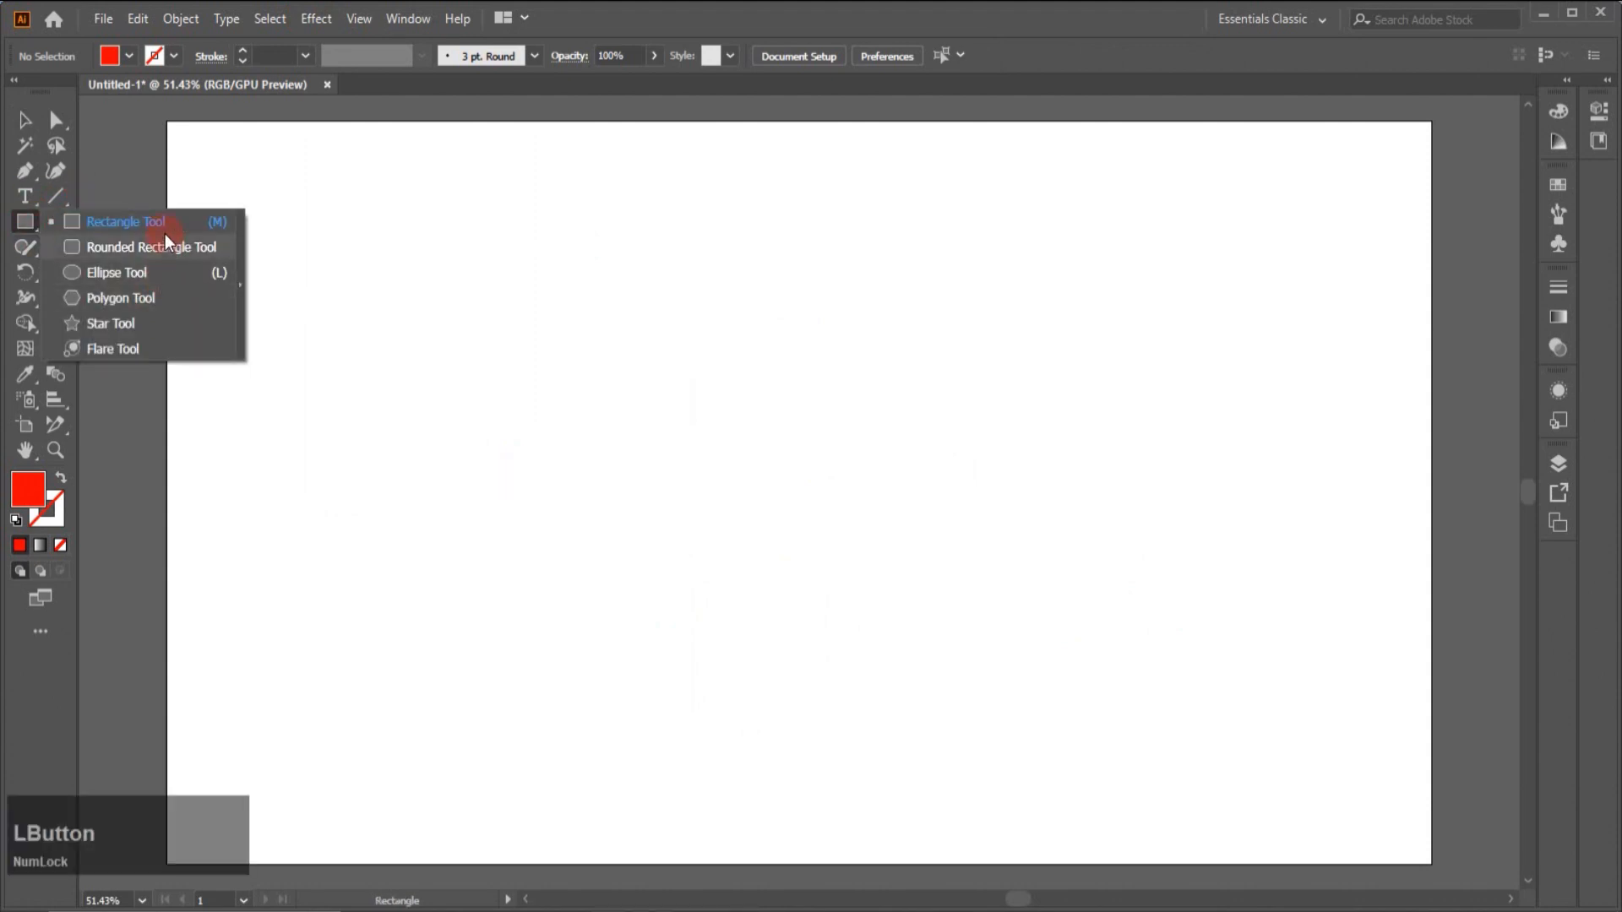
left_click(152, 223)
left_click_drag(283, 300, 412, 461)
left_click(318, 20)
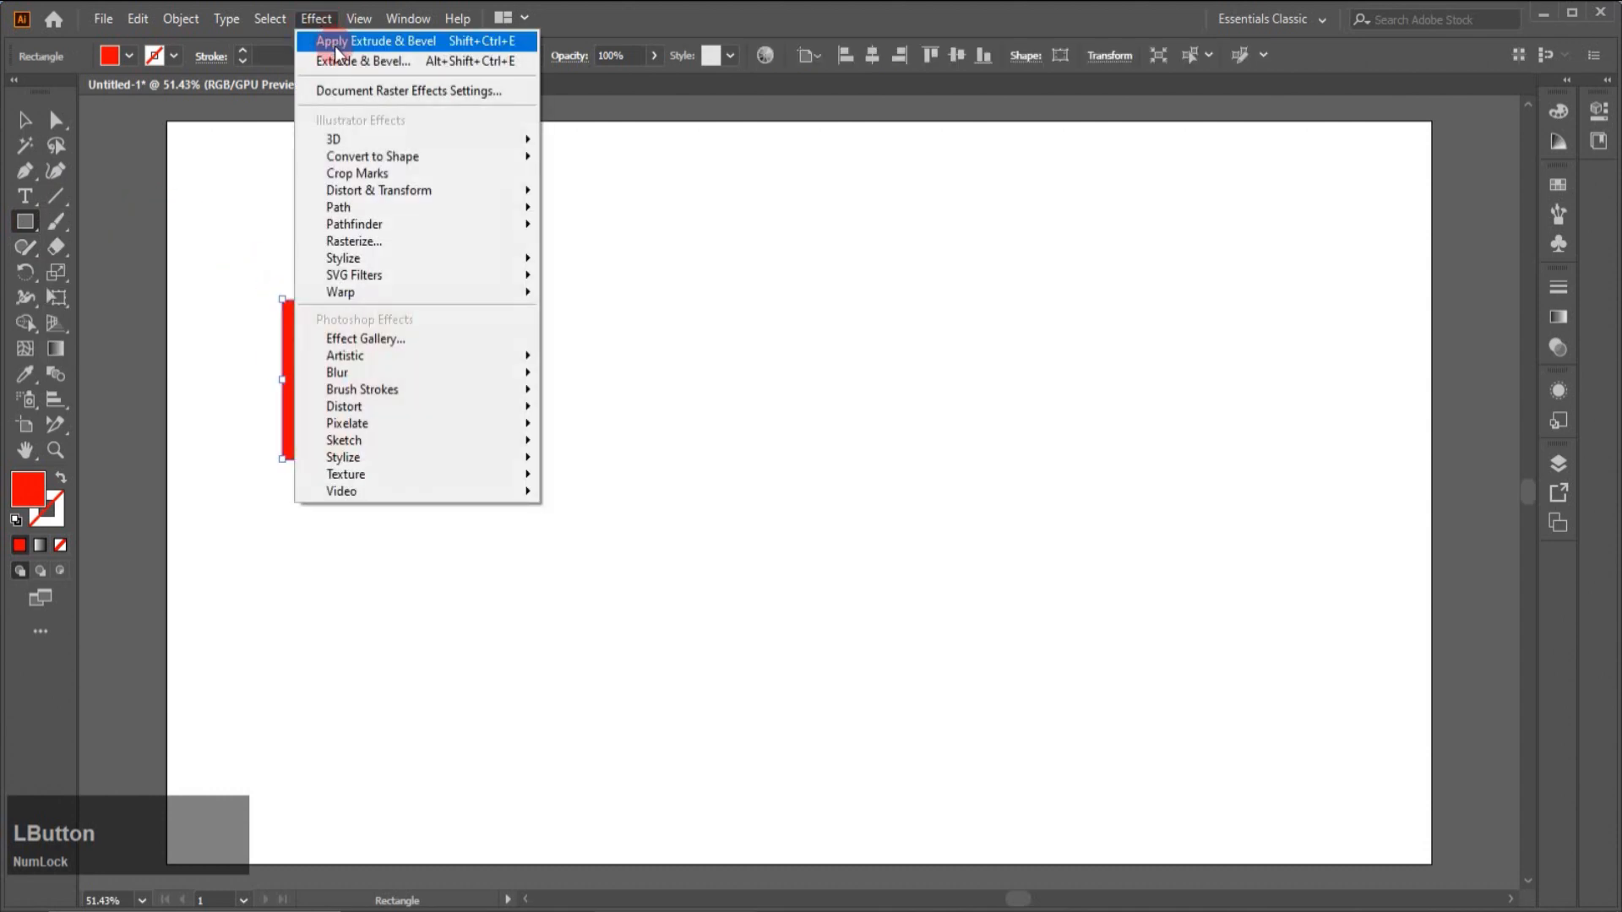
left_click(334, 47)
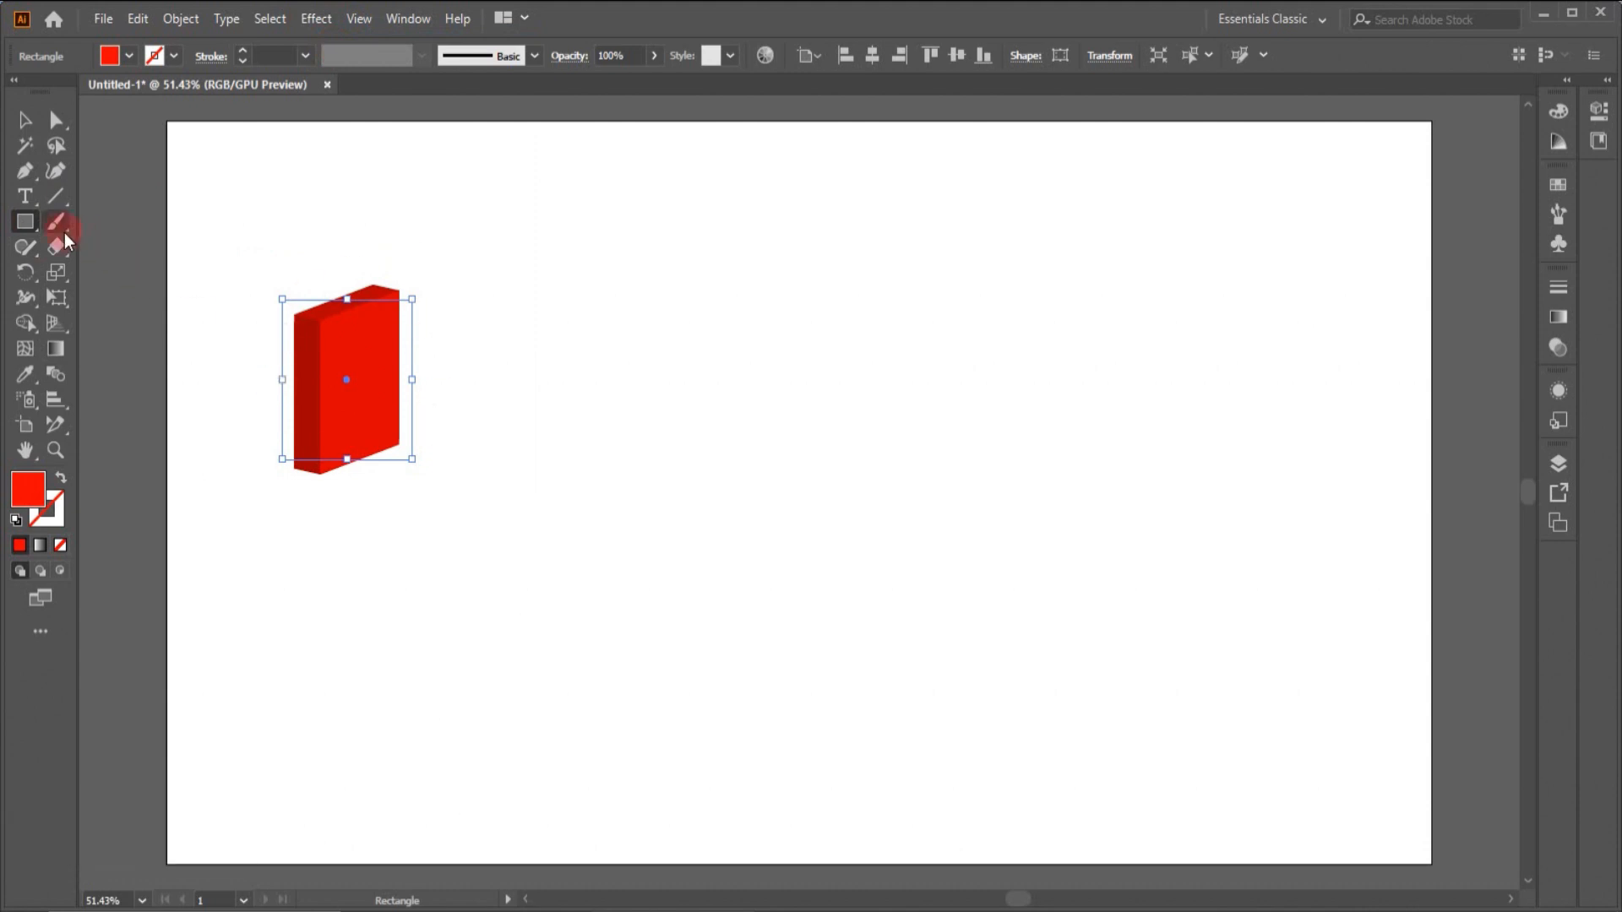
Draw a red circle about 238 px in diameter with the Ellipse tool below the extruded rectangle.
left_click(34, 232)
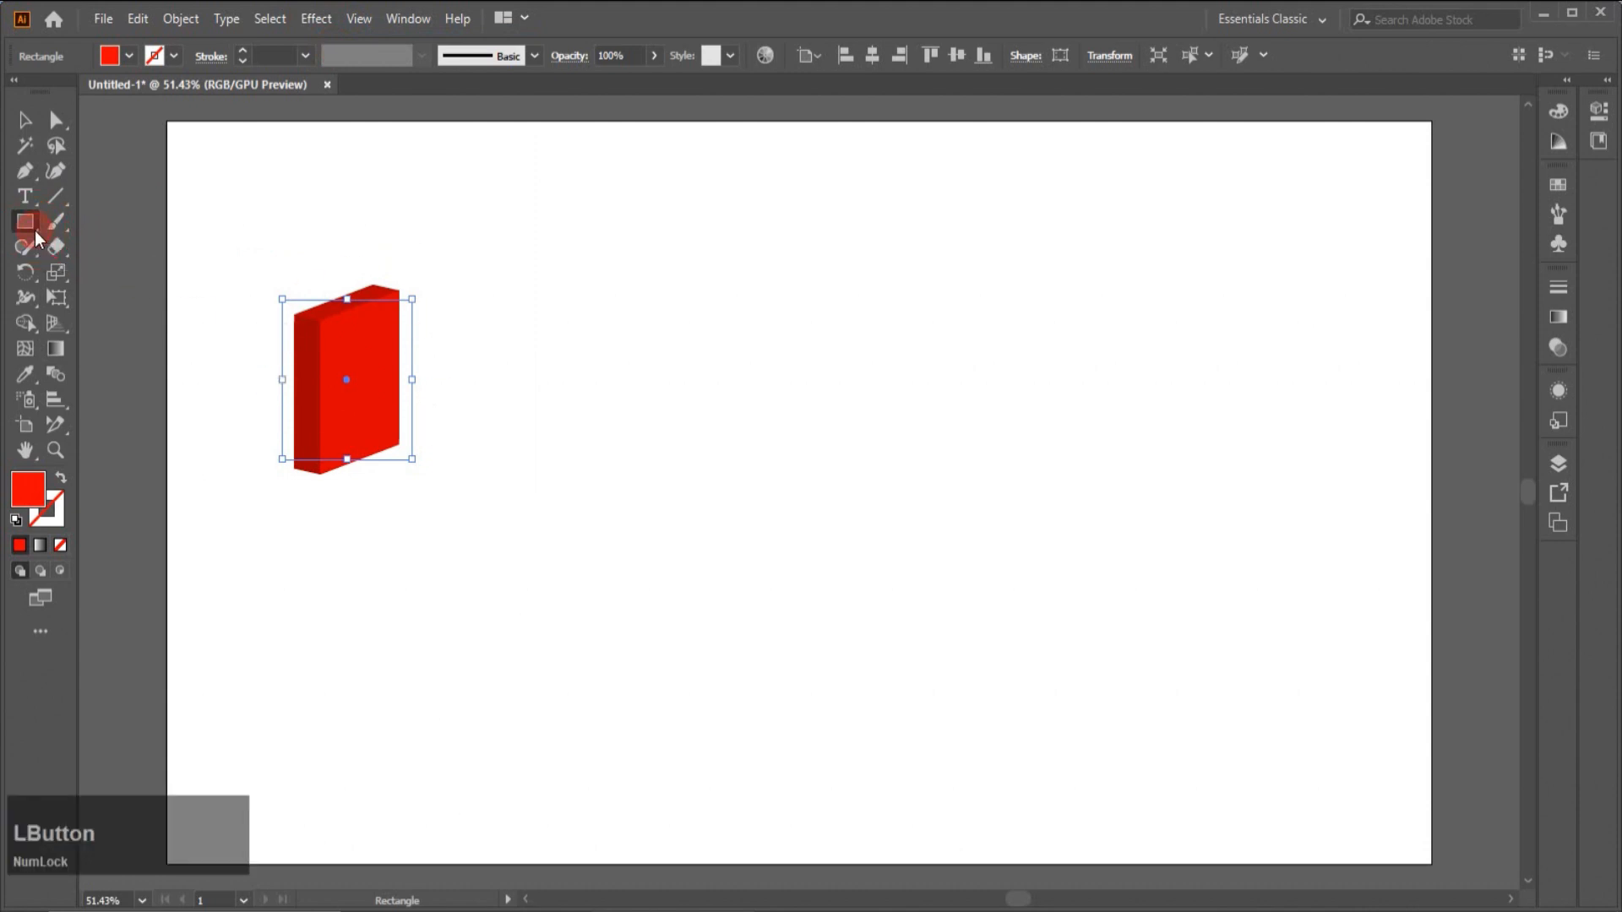
left_click(53, 227)
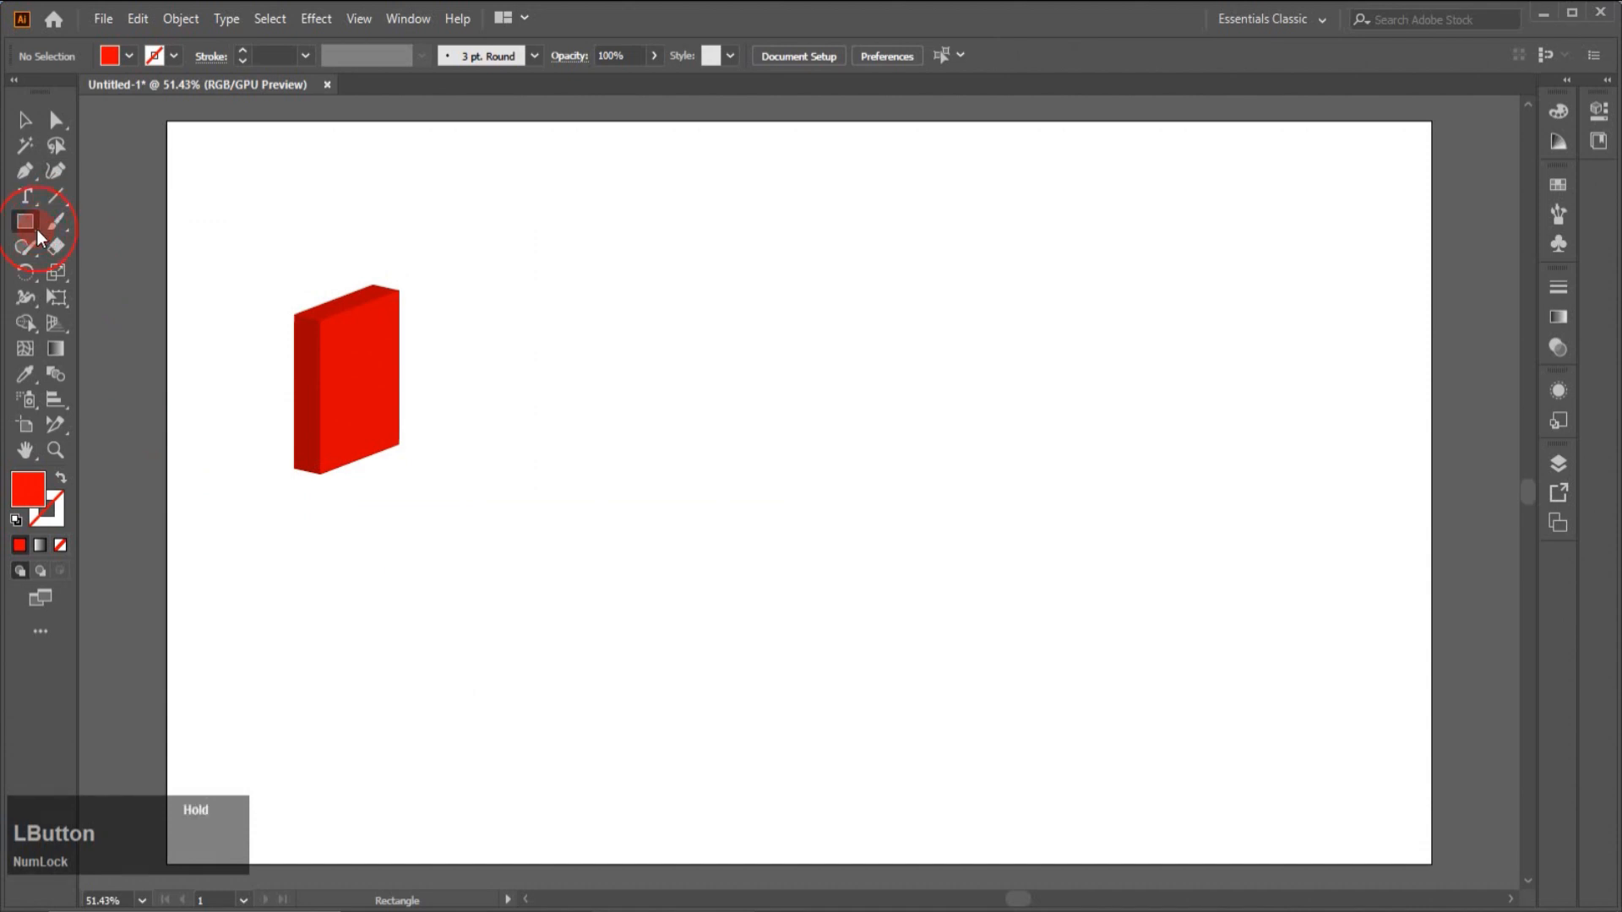
left_click(37, 229)
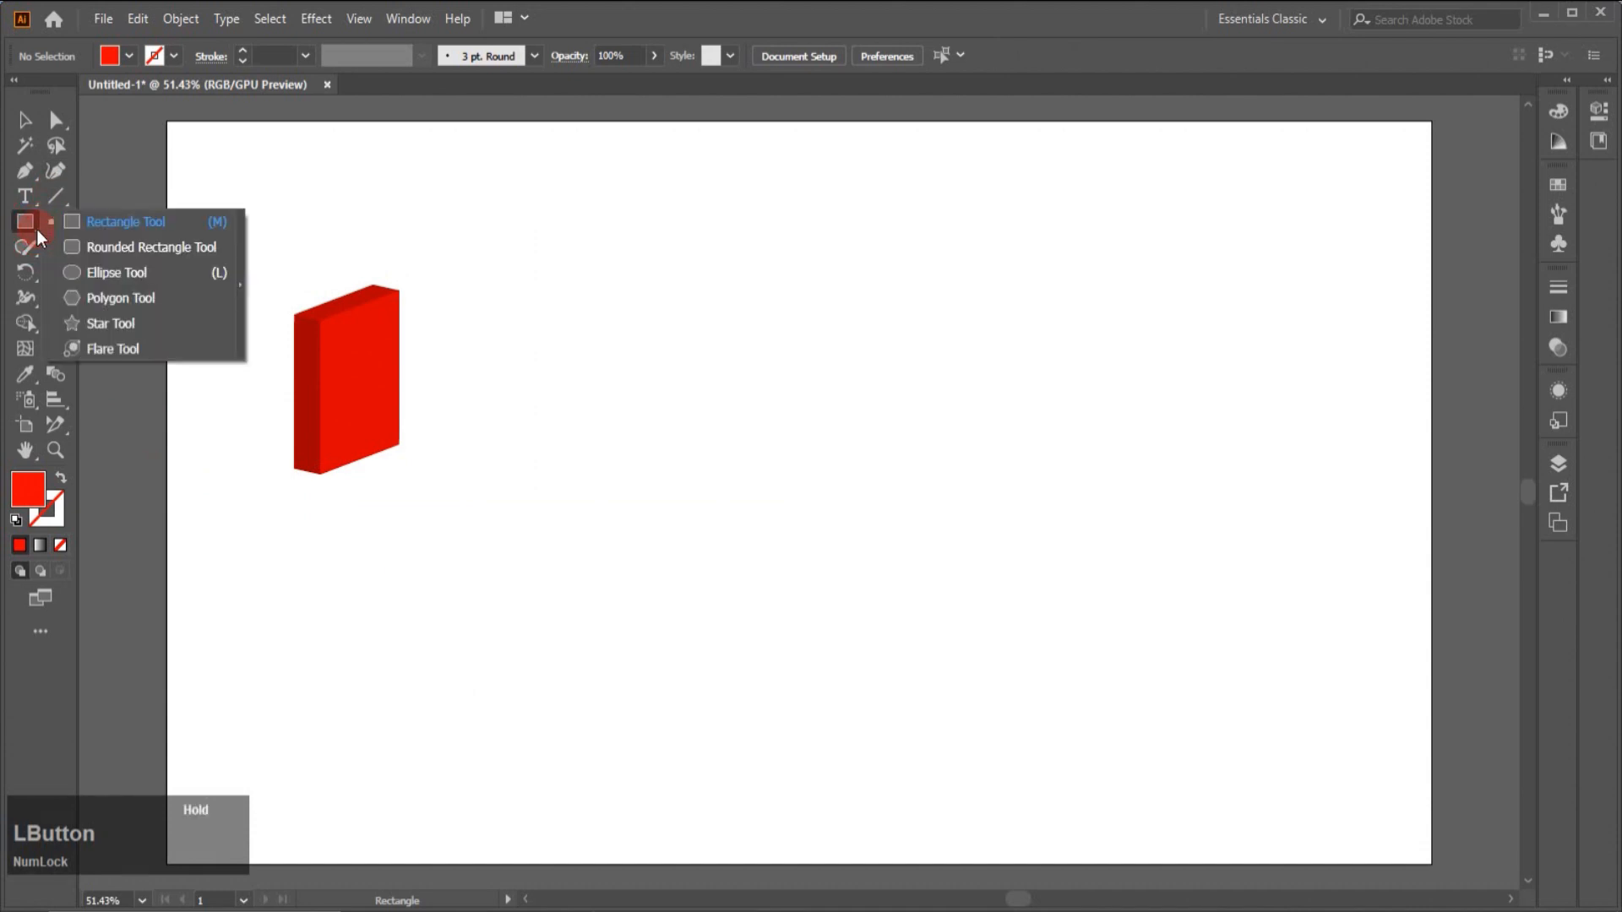
left_click(135, 272)
left_click_drag(347, 558, 504, 722)
Reapply the last Extrude & Bevel effect to the red circle and deselect it.
left_click(30, 120)
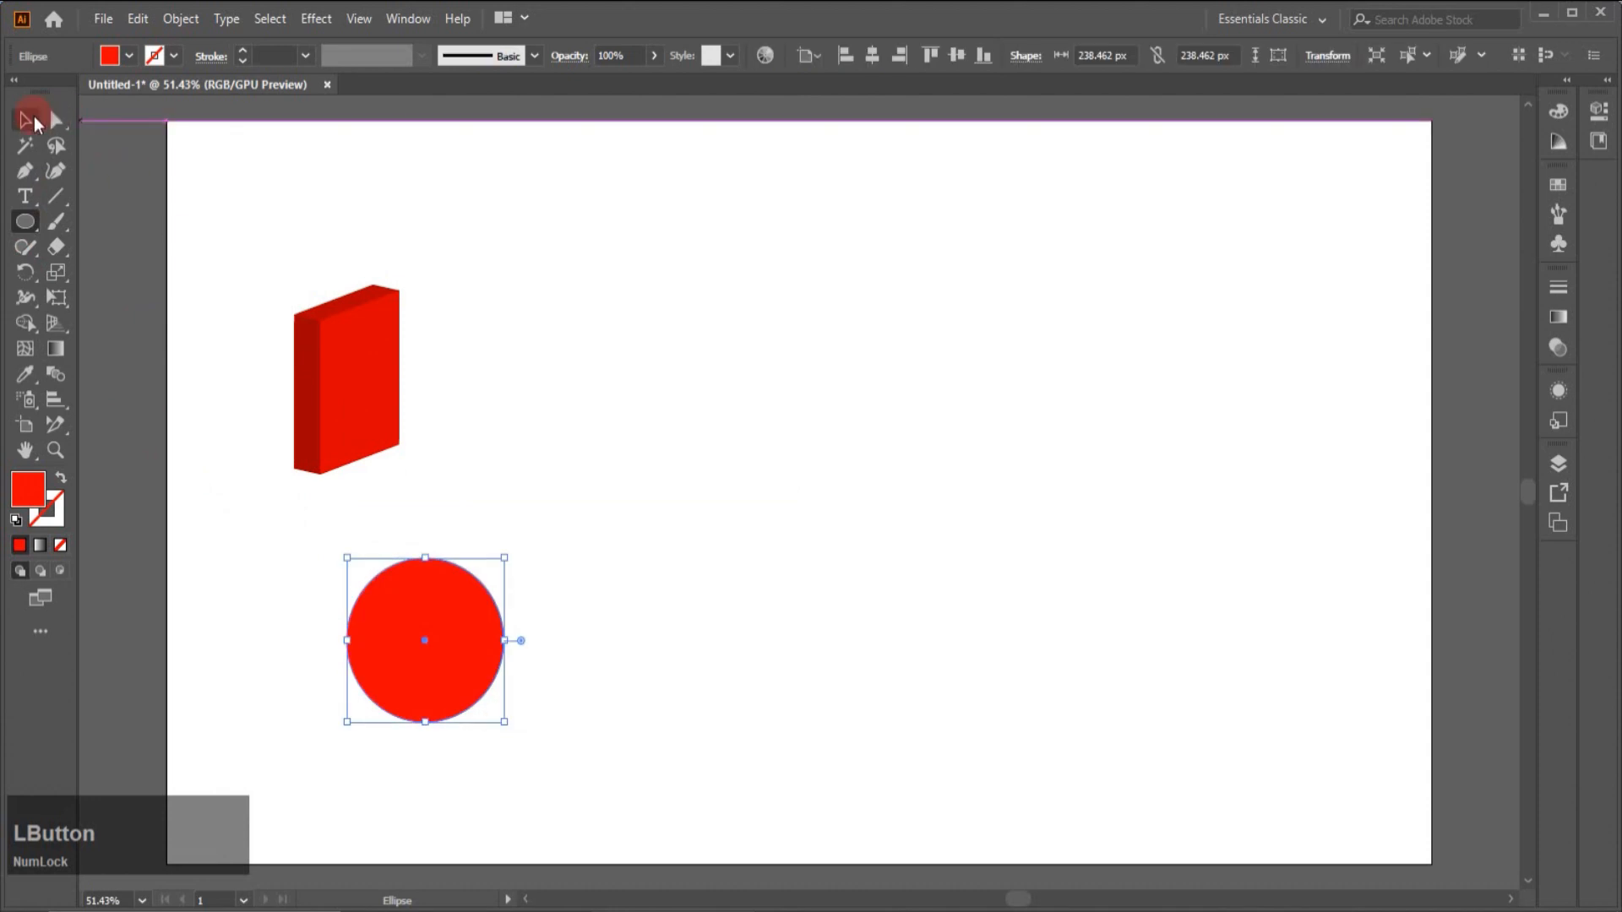
left_click(307, 19)
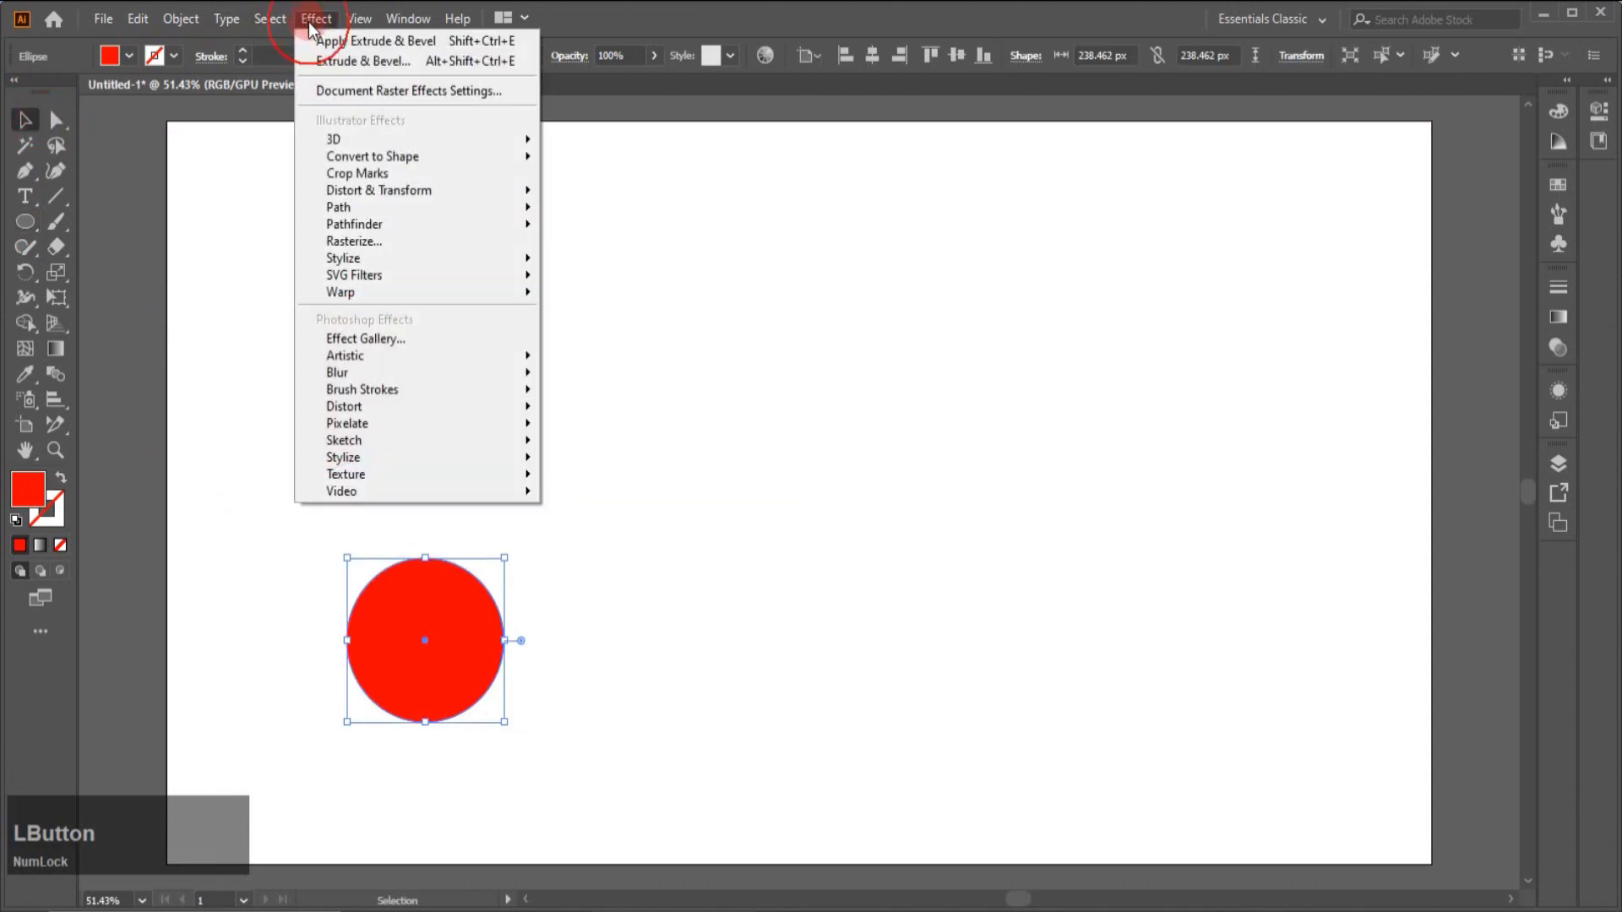
left_click(397, 42)
left_click(211, 210)
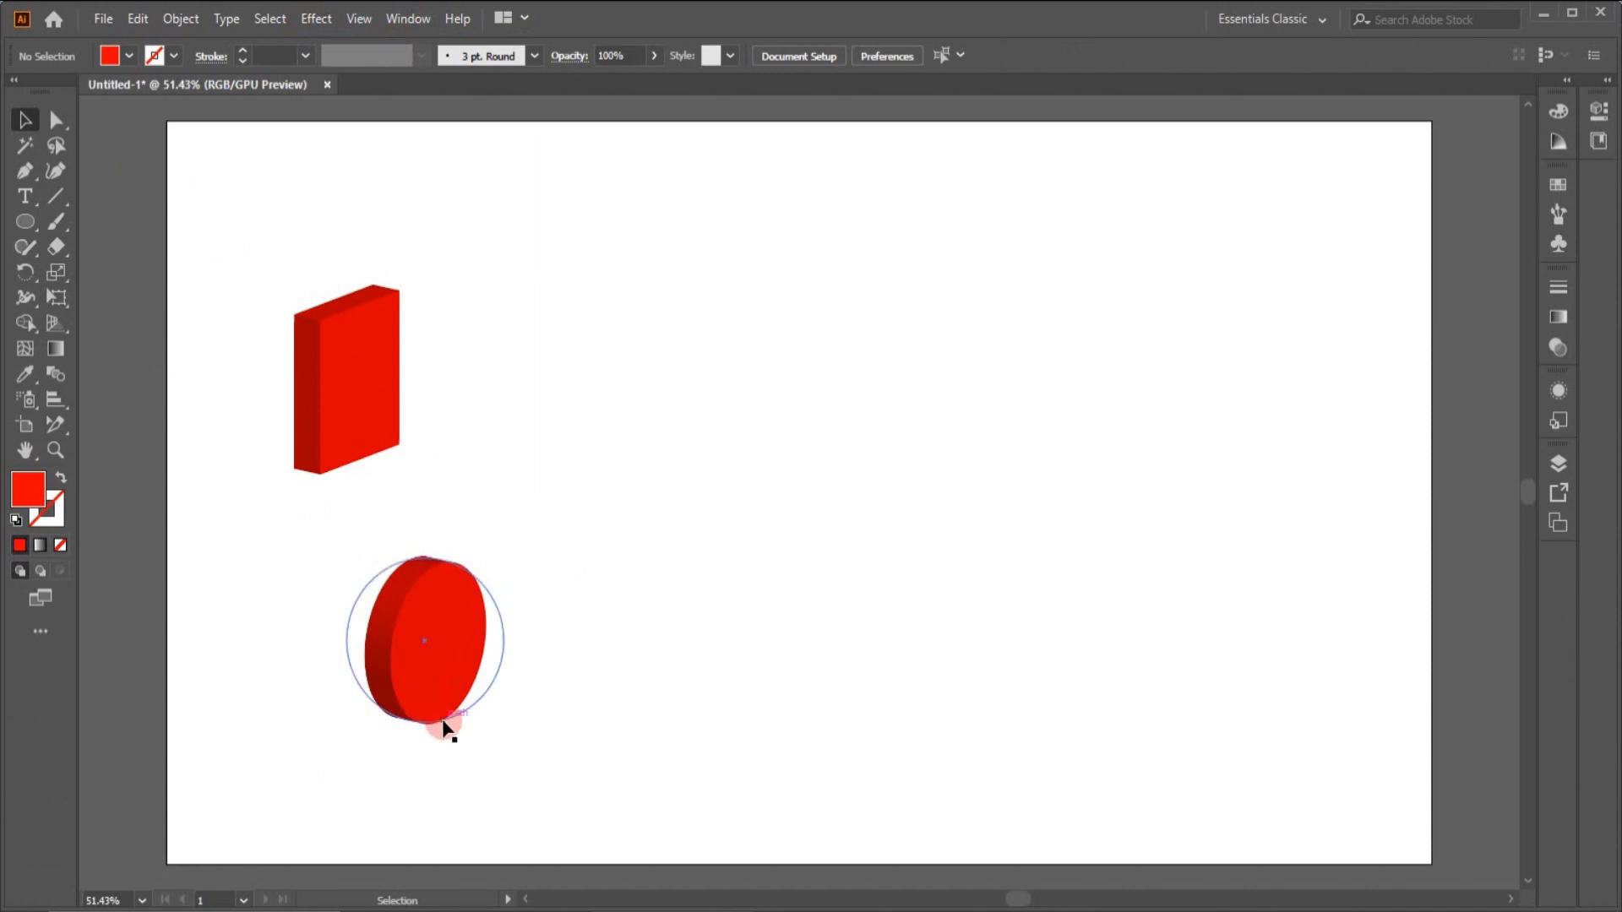
Delete the extruded rectangle and the extruded circle from the artboard.
left_click_drag(257, 243, 461, 734)
left_click_drag(217, 268, 446, 673)
key("Delete")
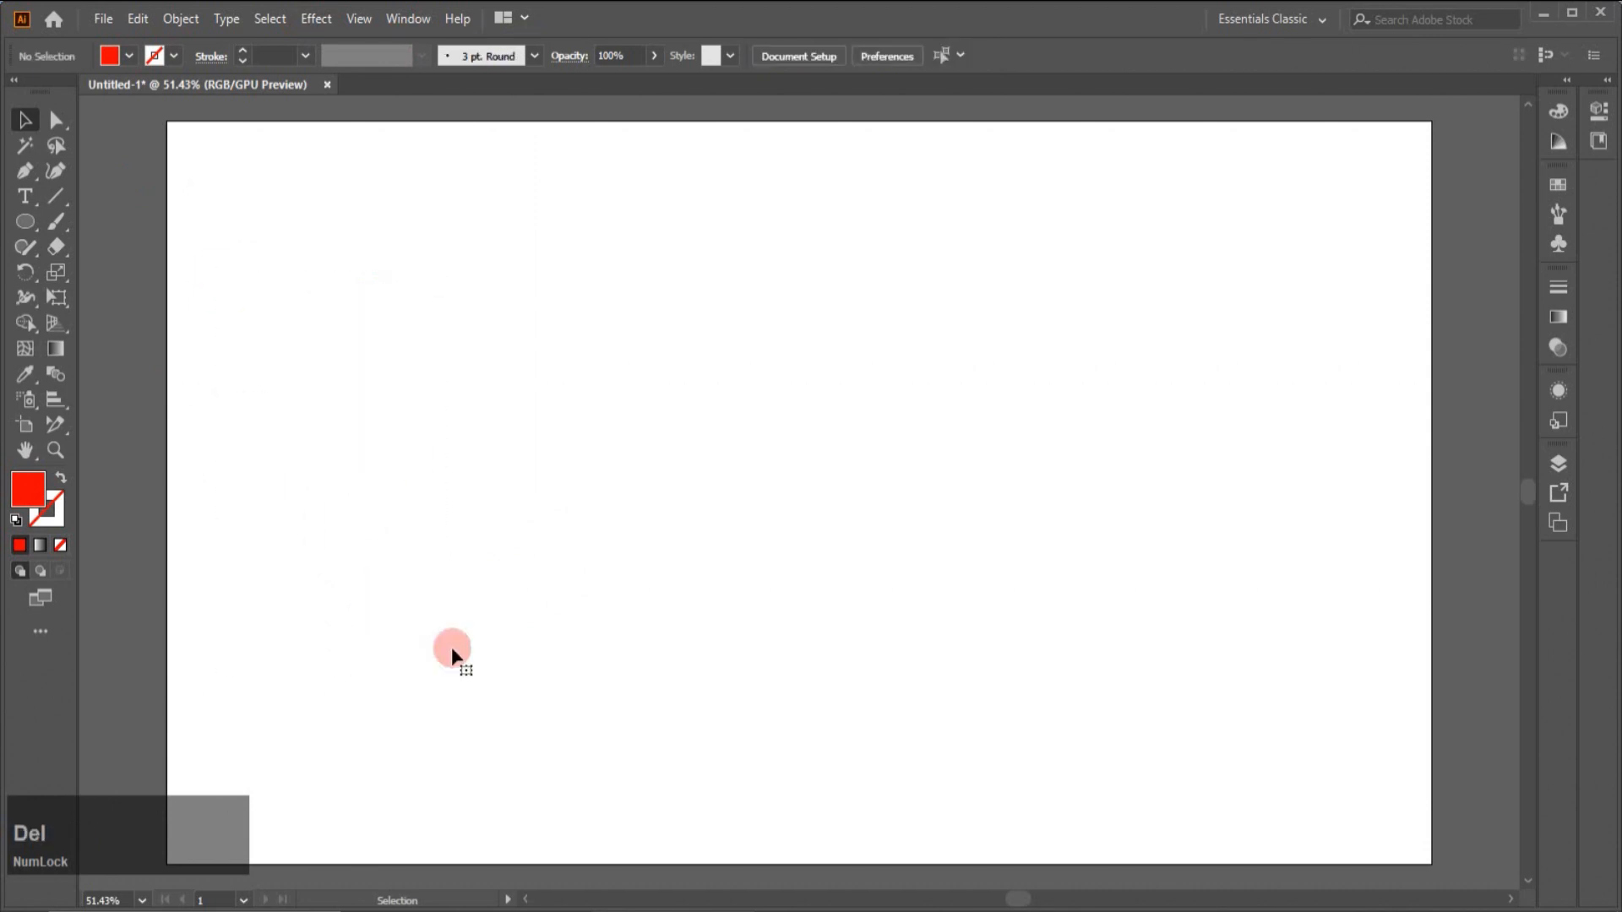
Draw a red circle about 205 px in diameter with the Ellipse tool in the artboard's left part.
left_click(33, 228)
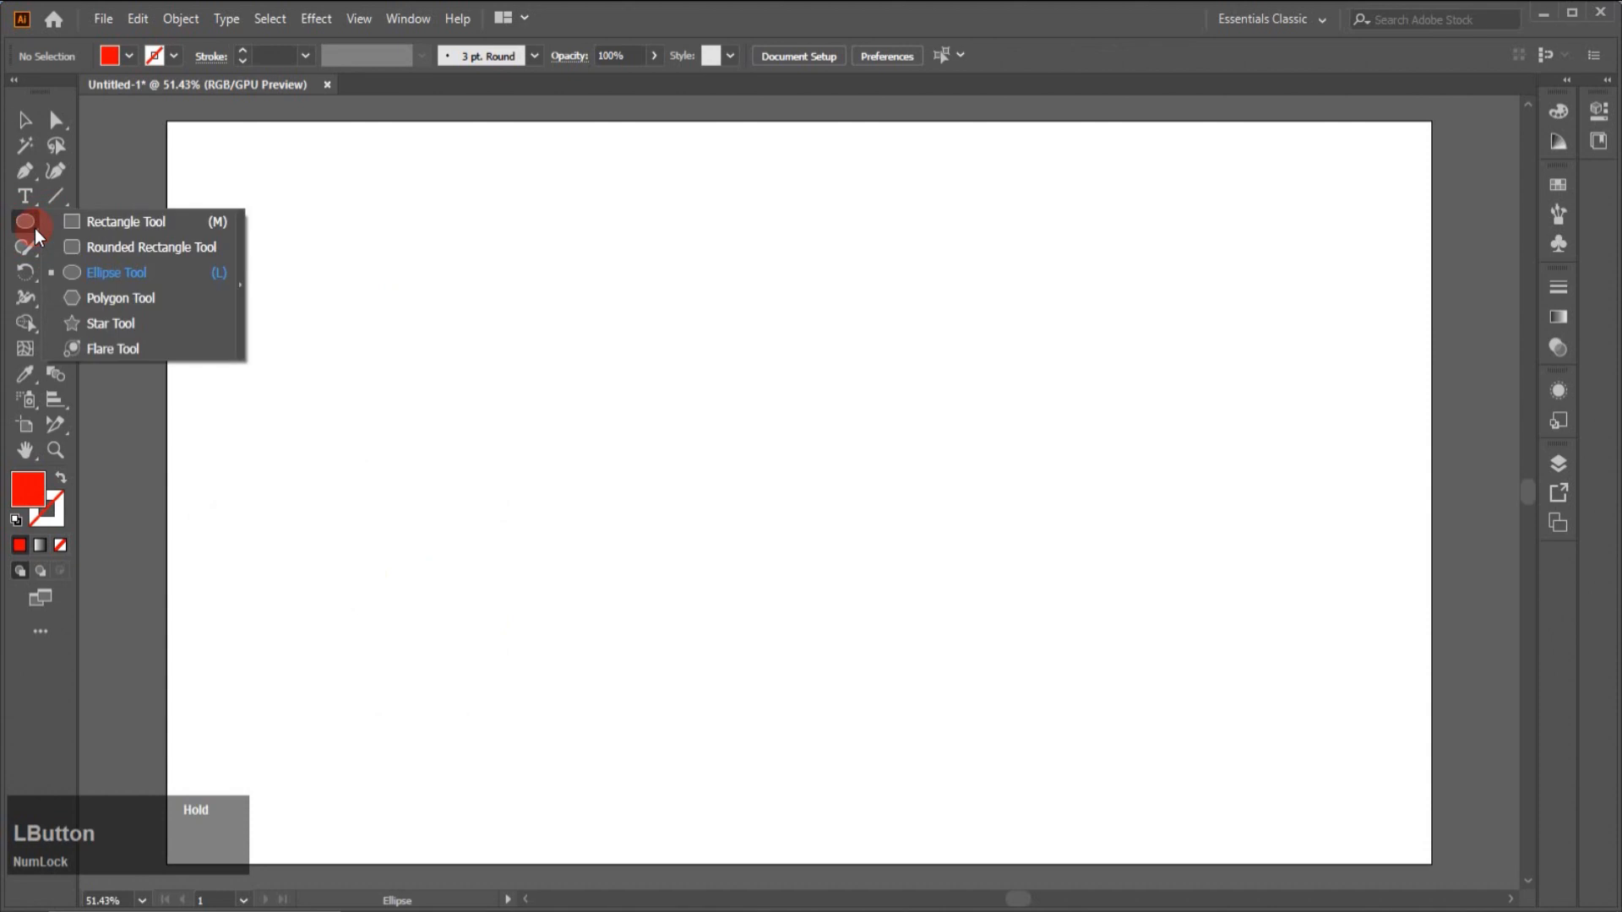
left_click(109, 272)
left_click_drag(323, 347, 461, 489)
Apply a Gaussian Blur with a 250-pixel radius to the circle with the preview on, and deselect it.
left_click(330, 22)
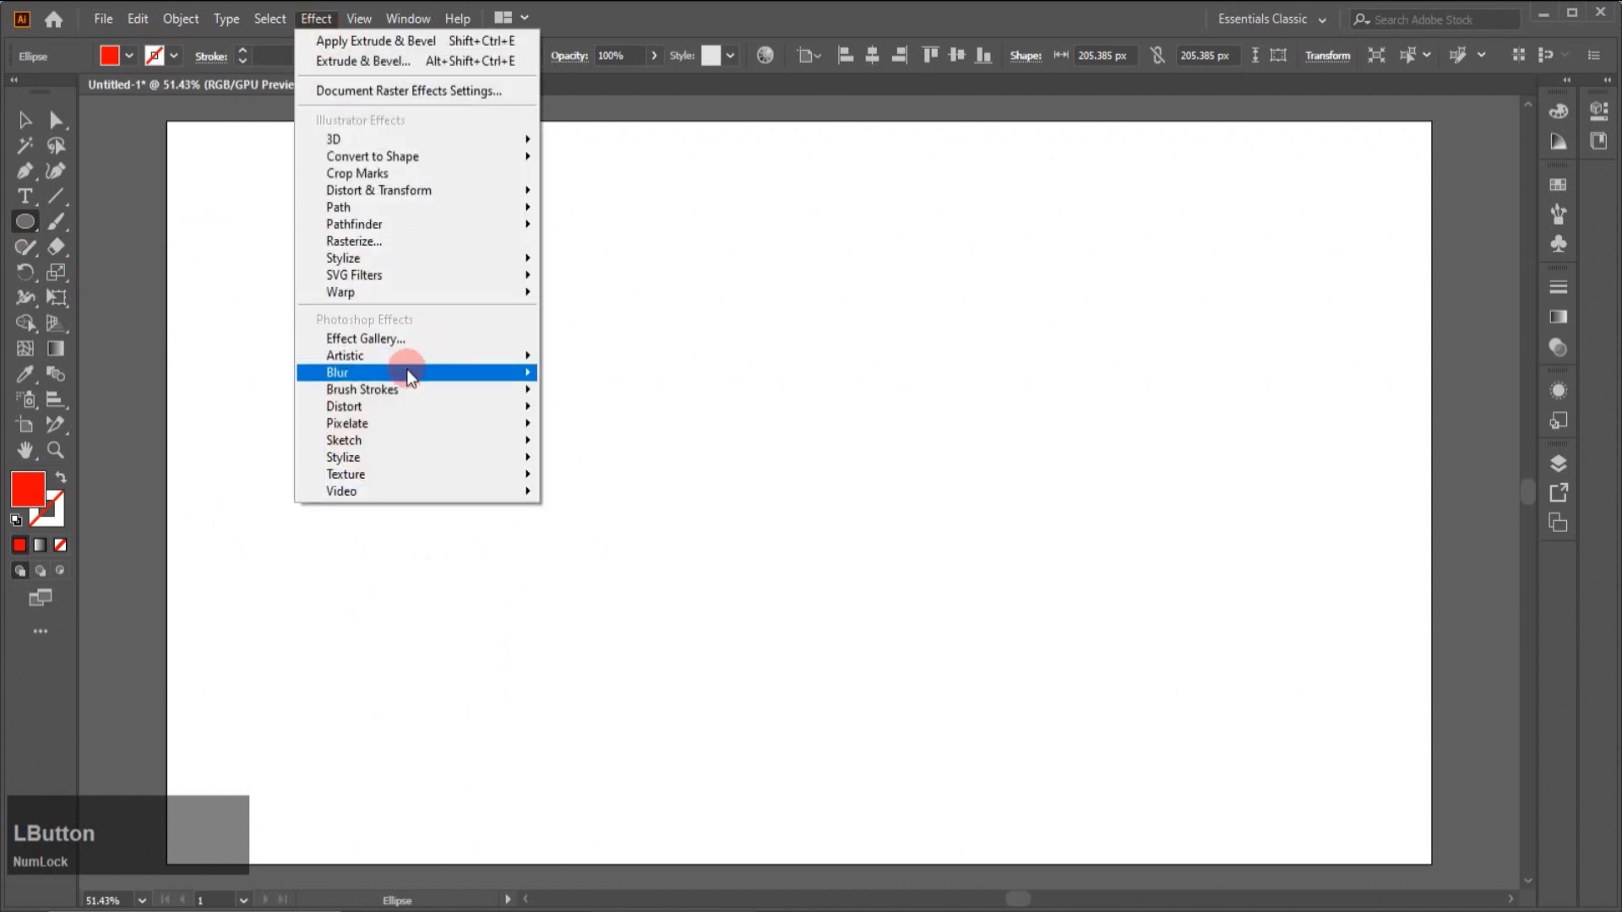
mouse_move(425, 382)
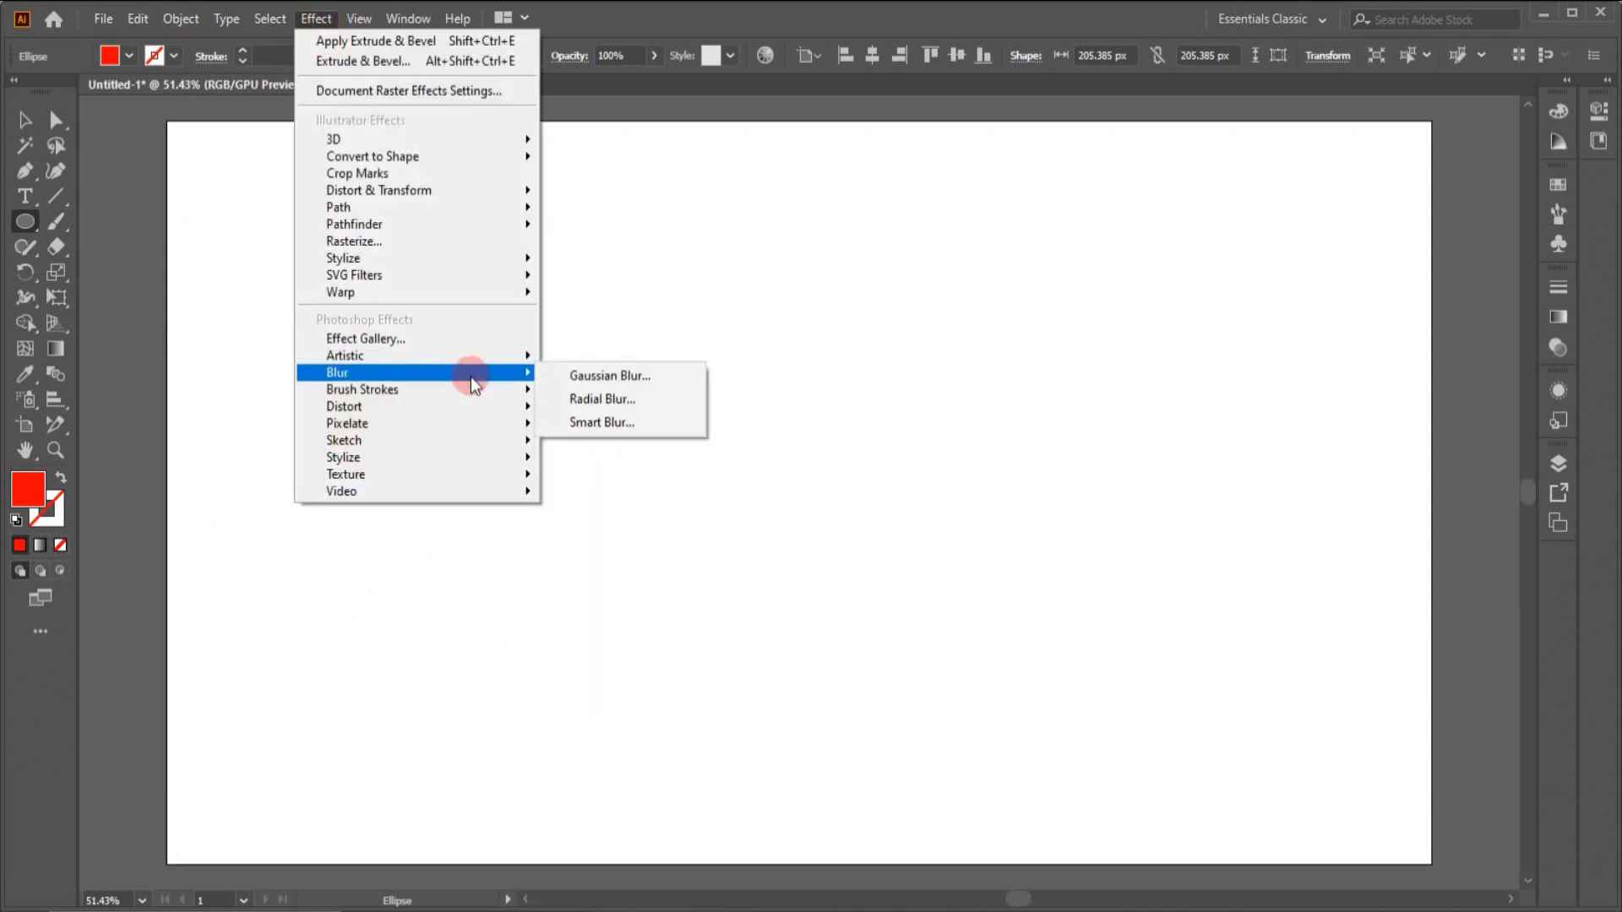
left_click(561, 377)
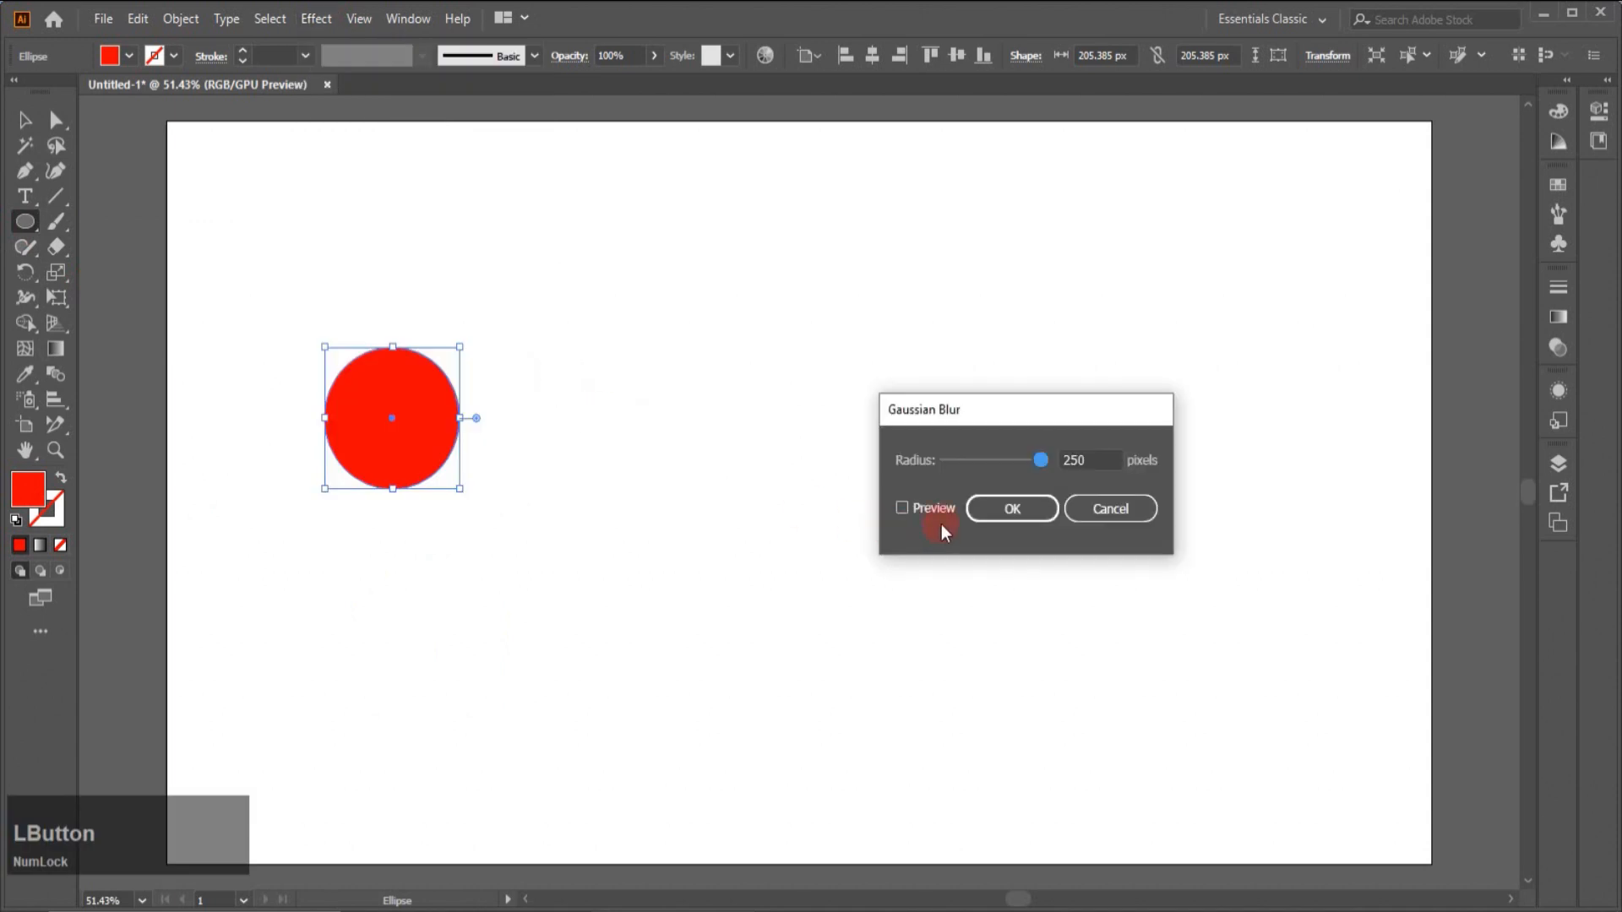
left_click(903, 508)
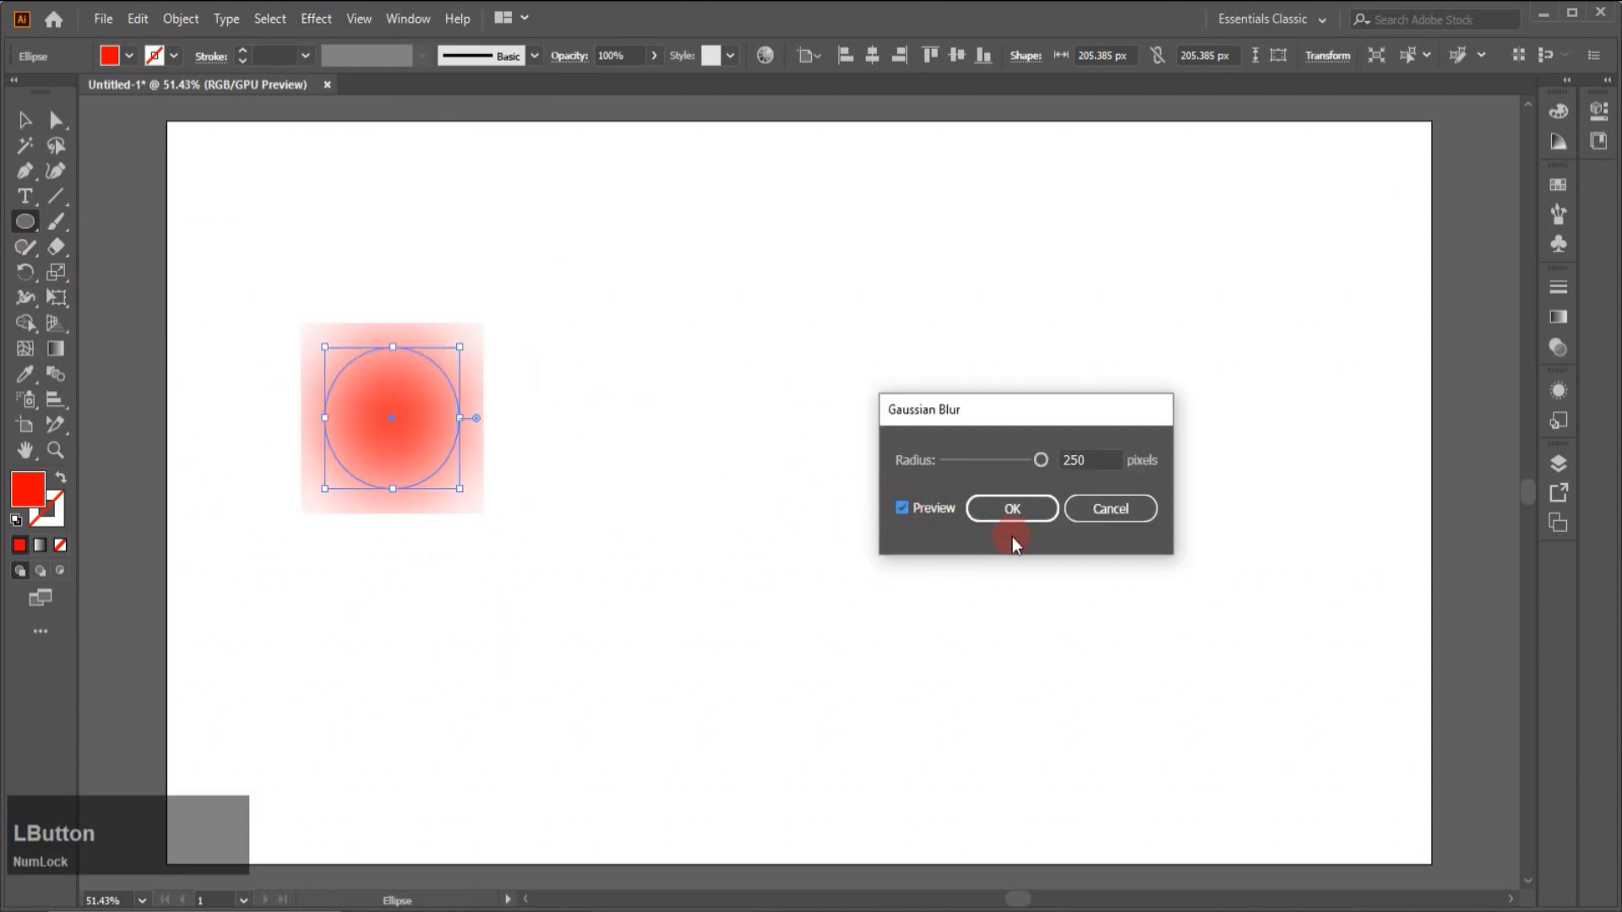
left_click(1036, 516)
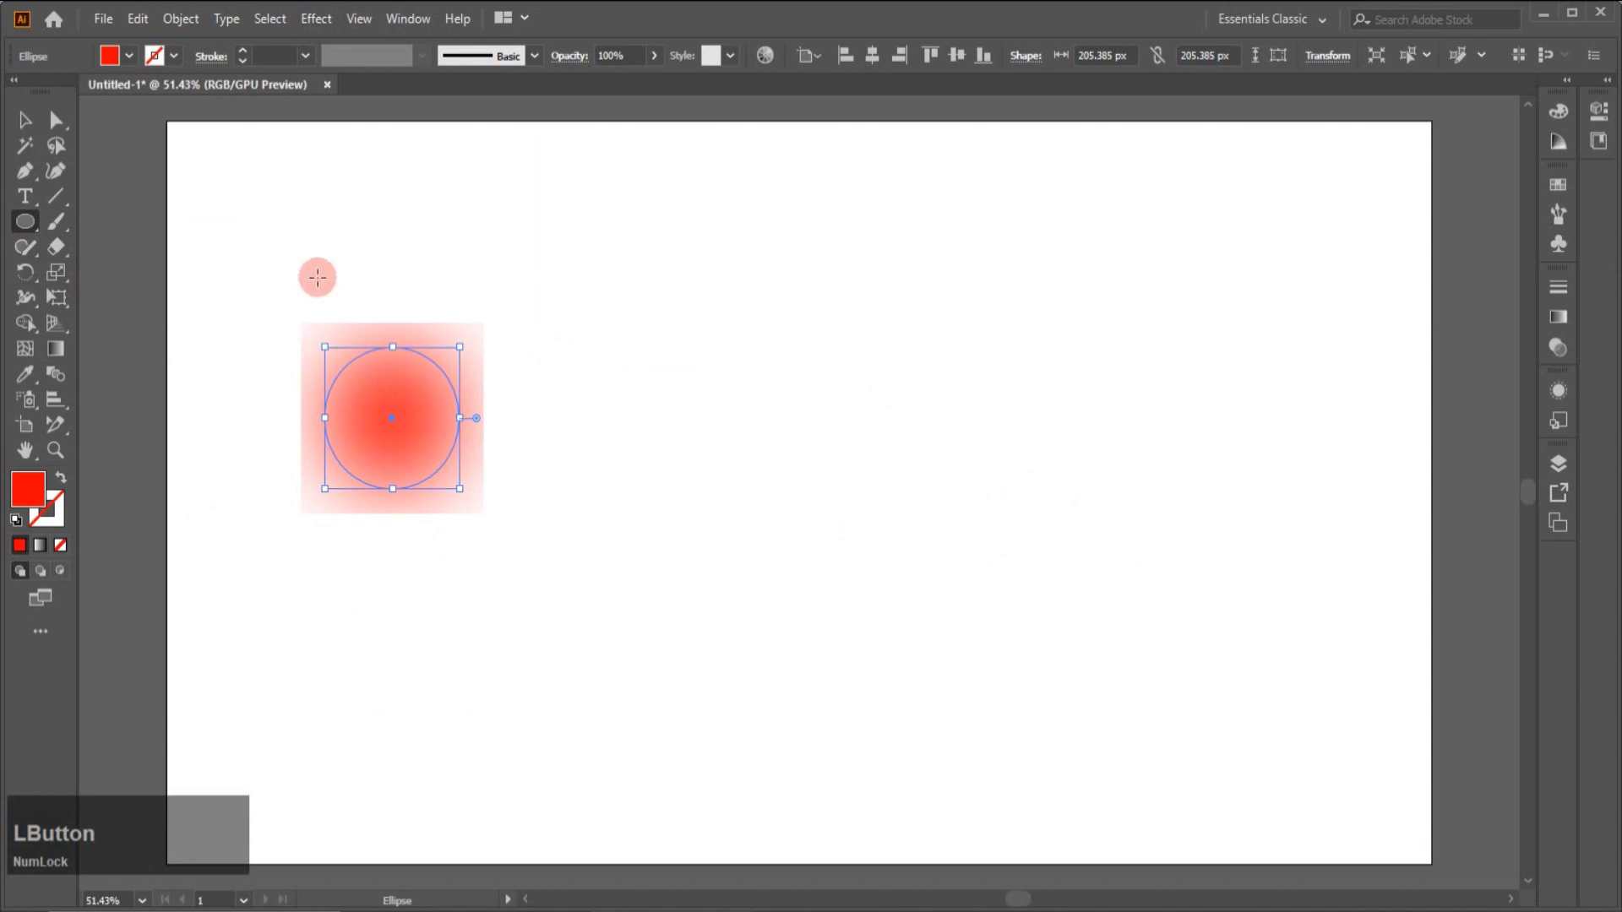
left_click(25, 120)
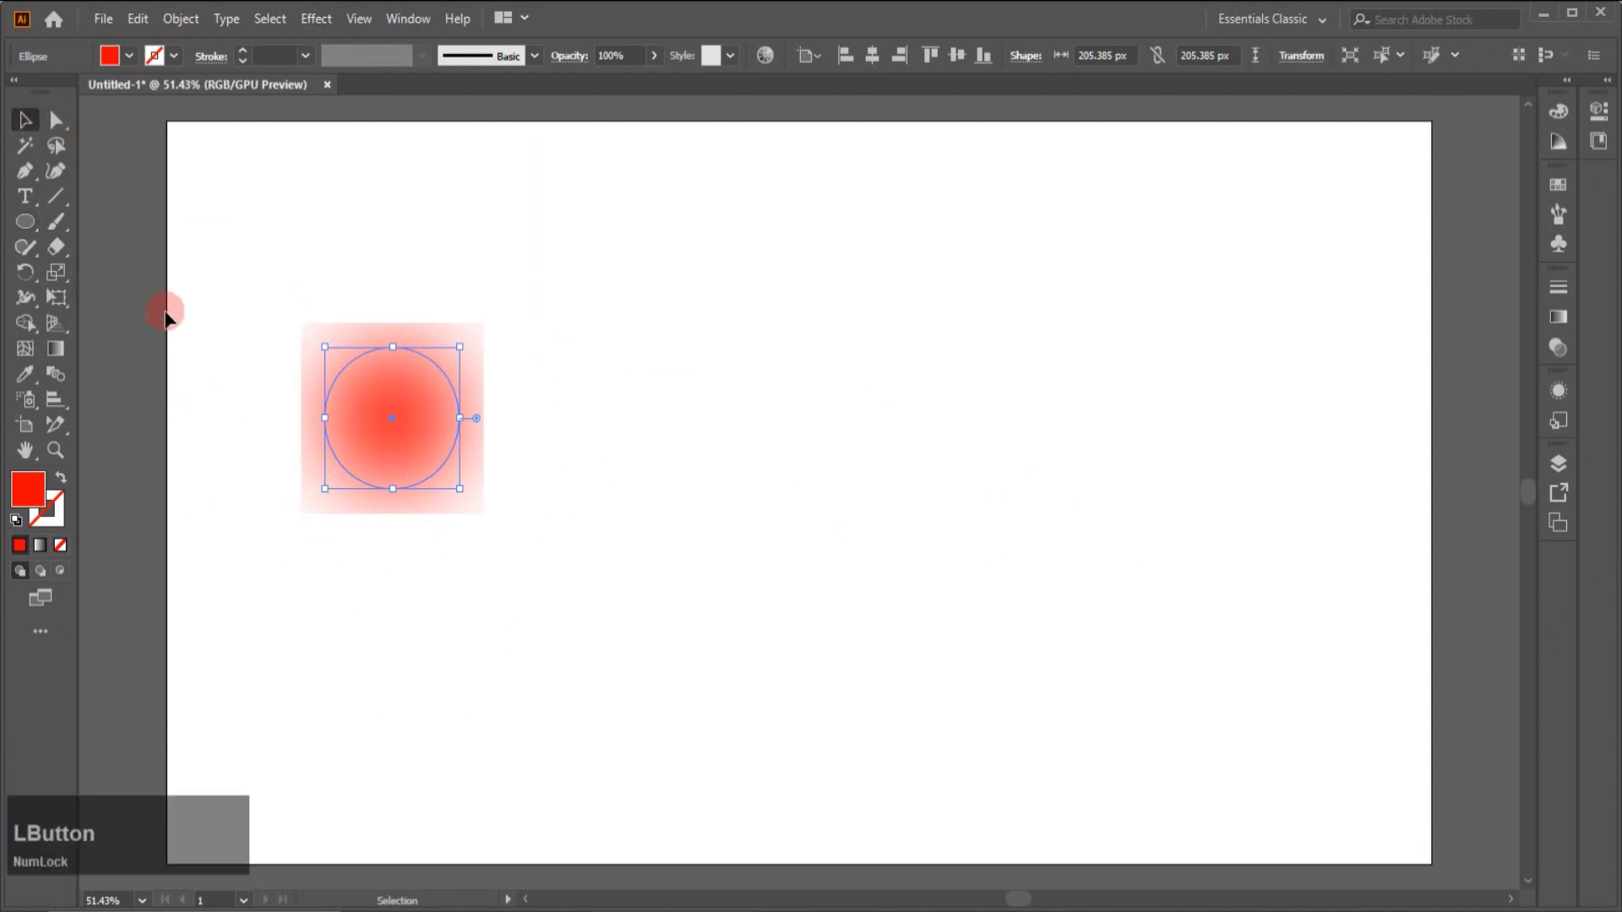
left_click(128, 256)
Draw a red square to the right of the blurred circle and reapply the last Gaussian Blur effect to it.
left_click_drag(44, 221, 126, 223)
left_click_drag(656, 340, 792, 482)
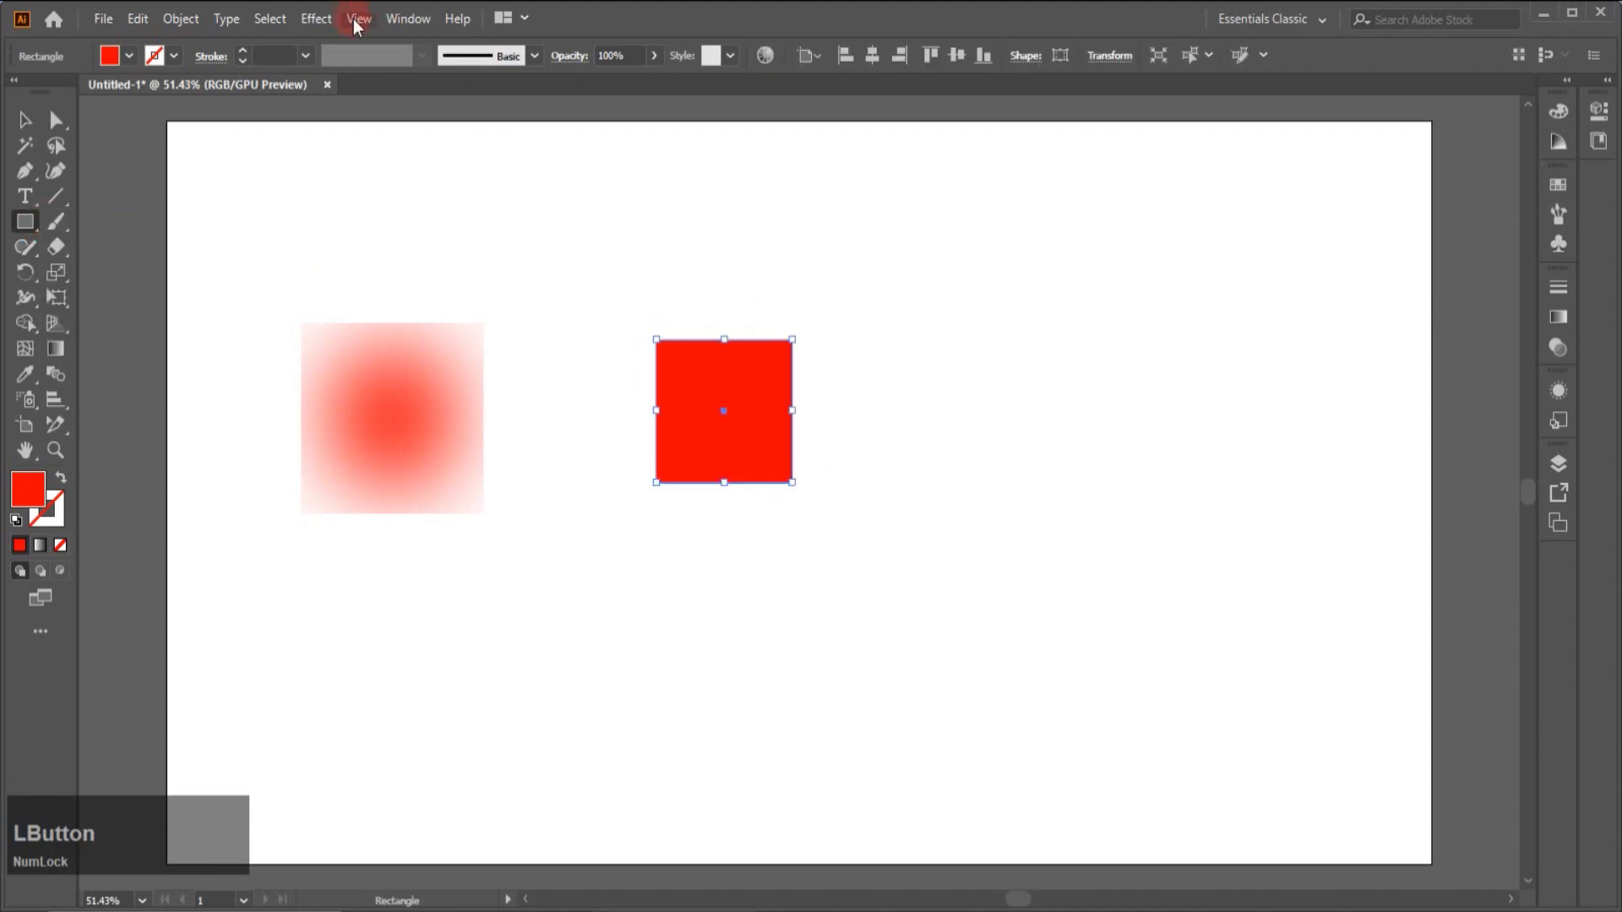
left_click(315, 19)
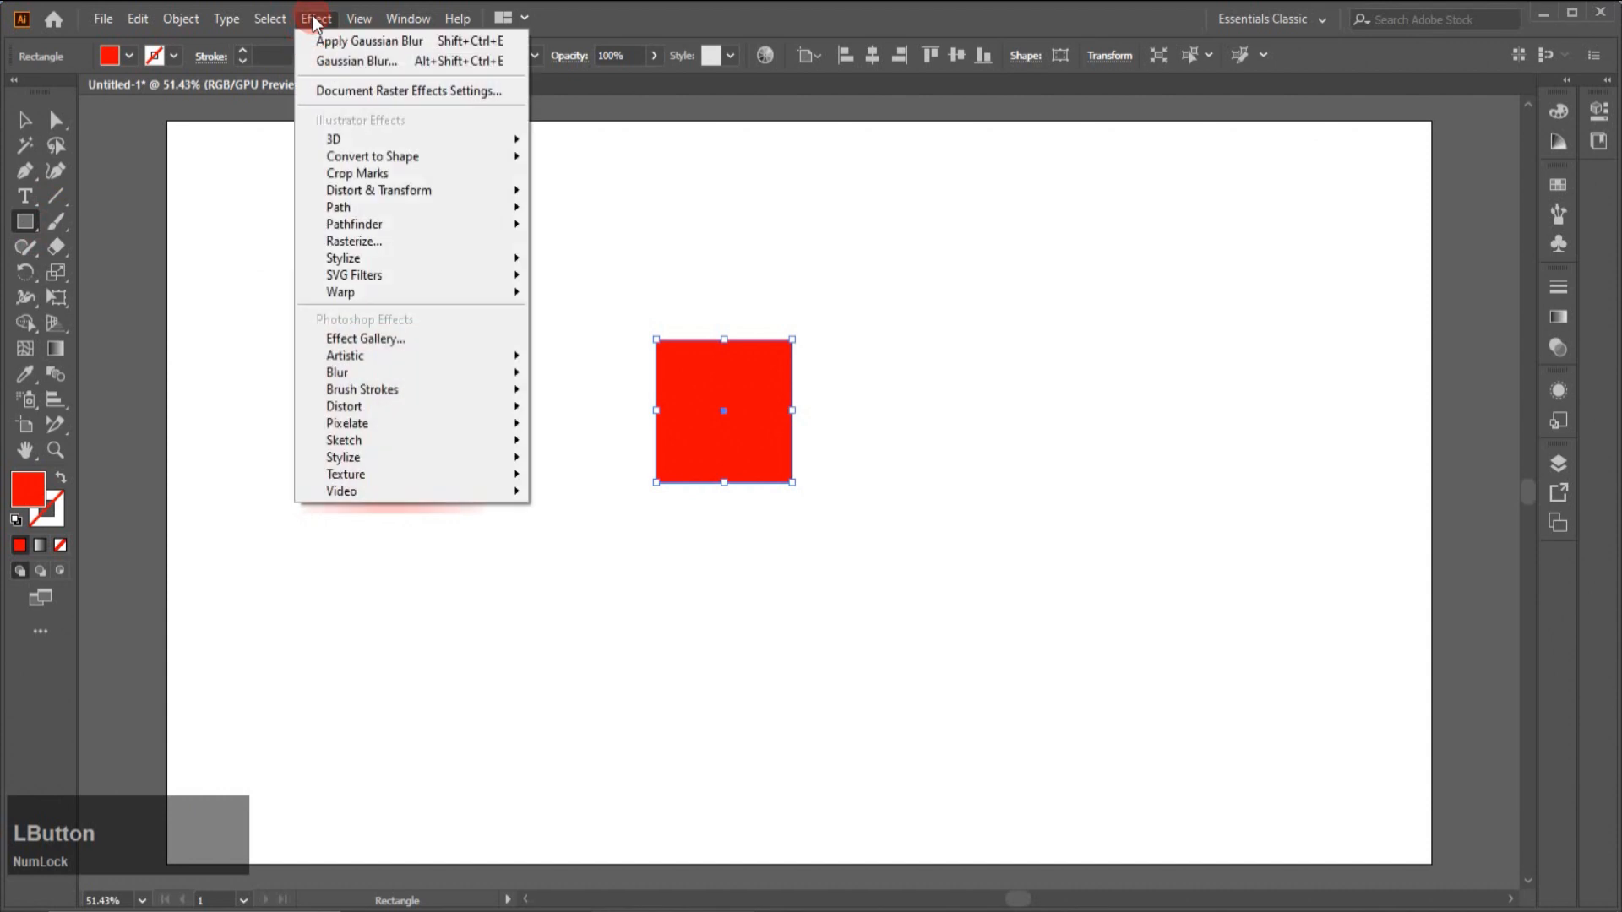
left_click(399, 41)
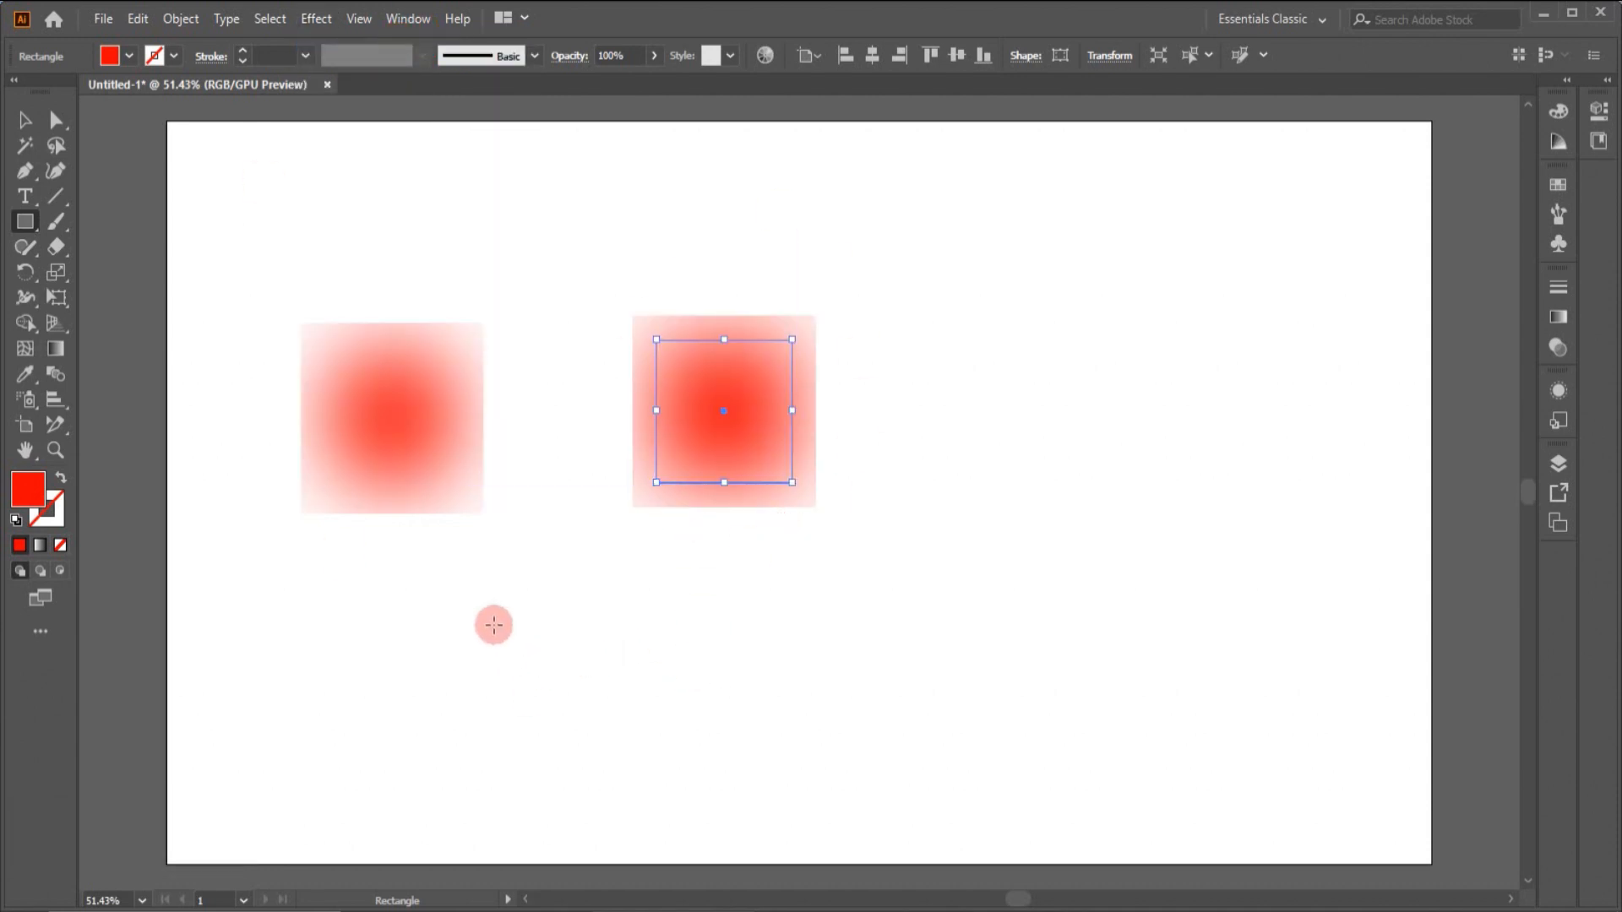
Draw another red rectangle with the Rectangle tool below and between the two blurred shapes, undoing the first attempt.
left_click_drag(492, 622, 727, 782)
key("ctrl+z")
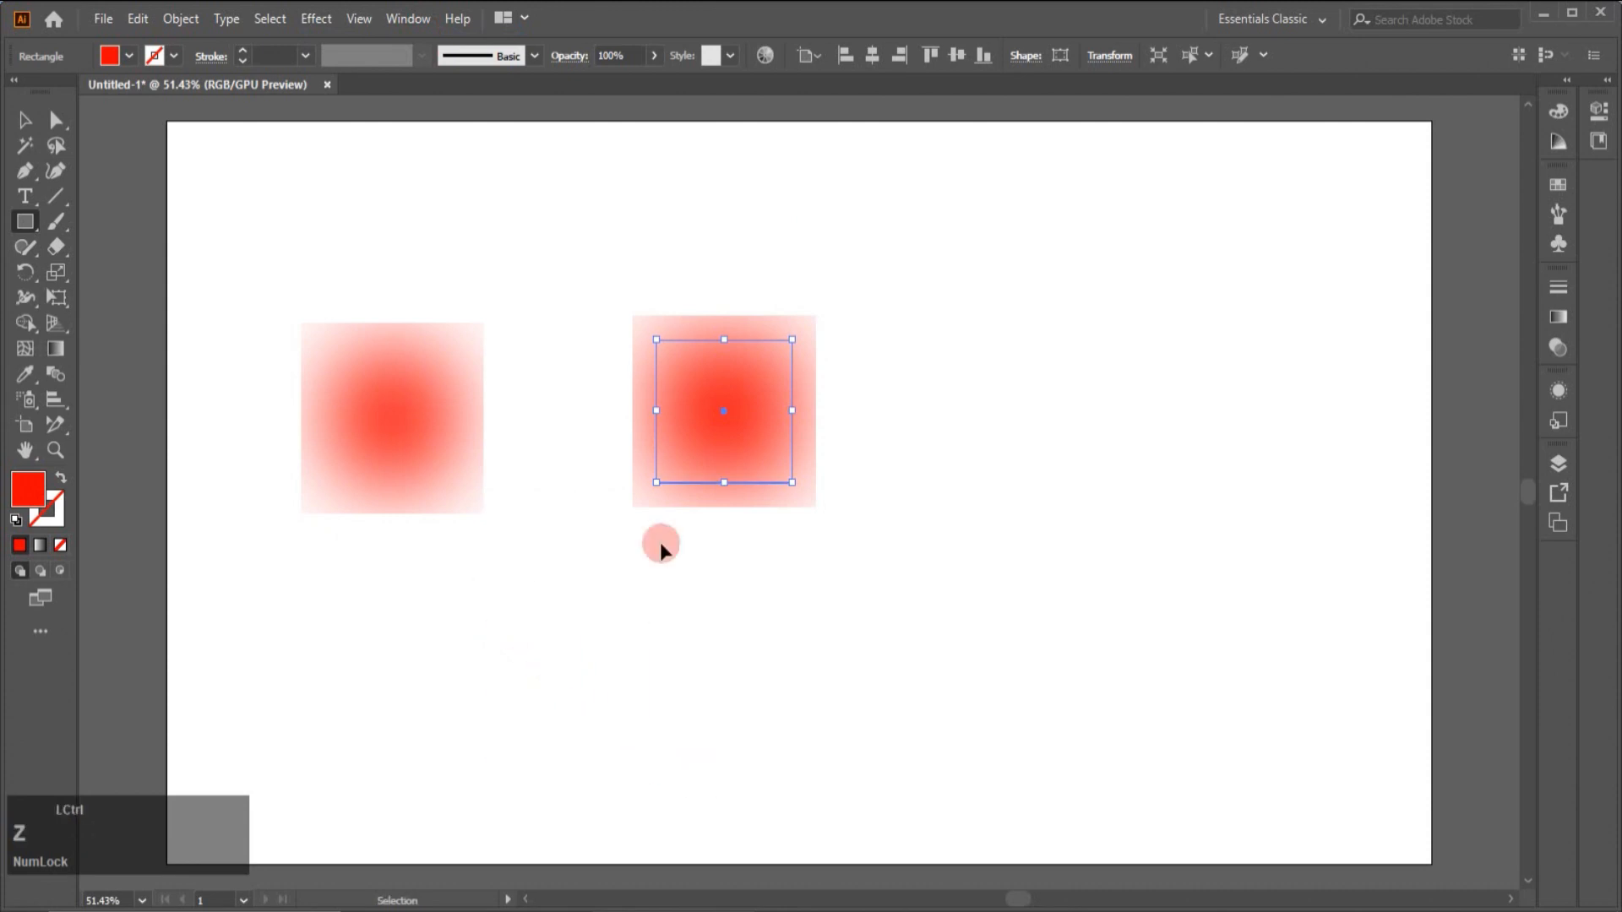
left_click_drag(517, 565, 661, 715)
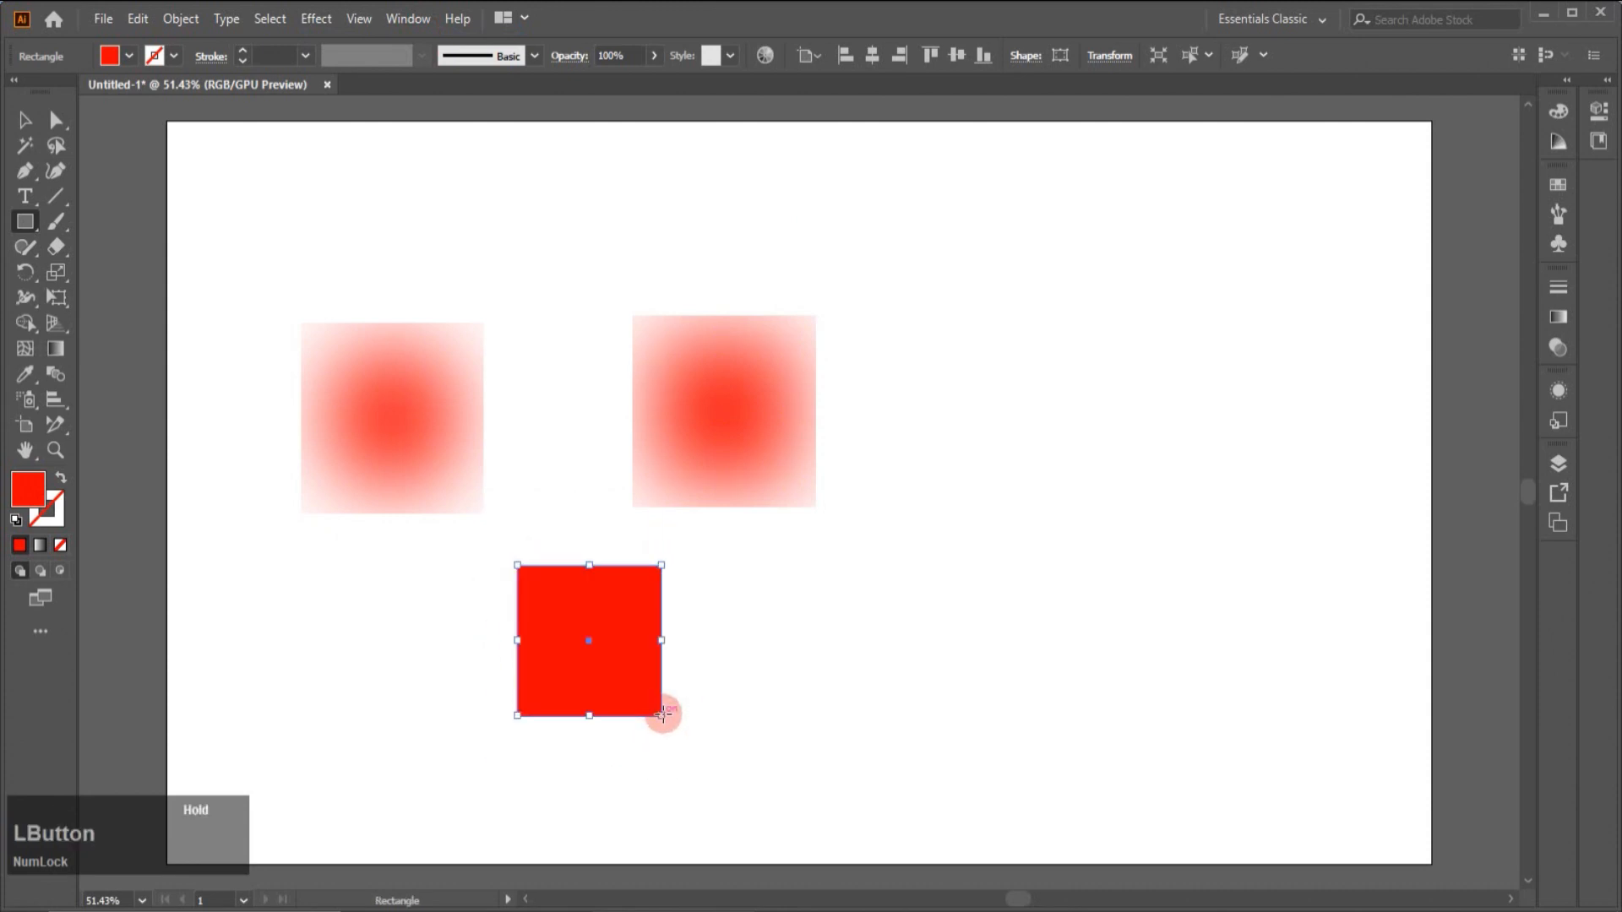
Reopen the last effect's options for the lower rectangle and apply Gaussian Blur with a 250-pixel radius and the preview on.
left_click(332, 18)
left_click(347, 61)
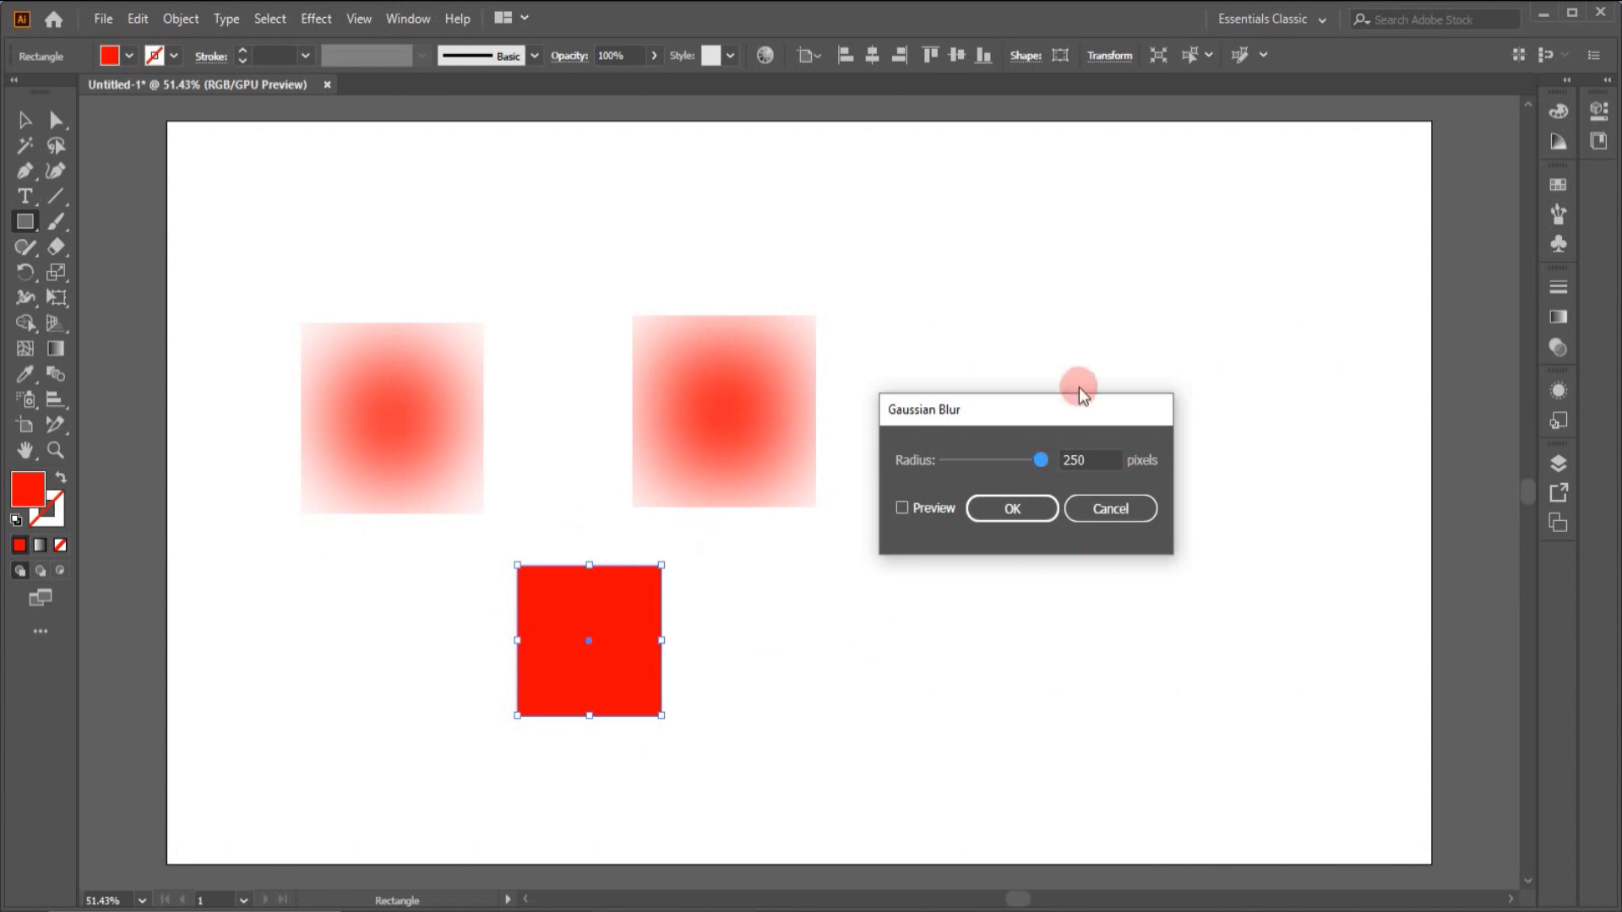
left_click(897, 509)
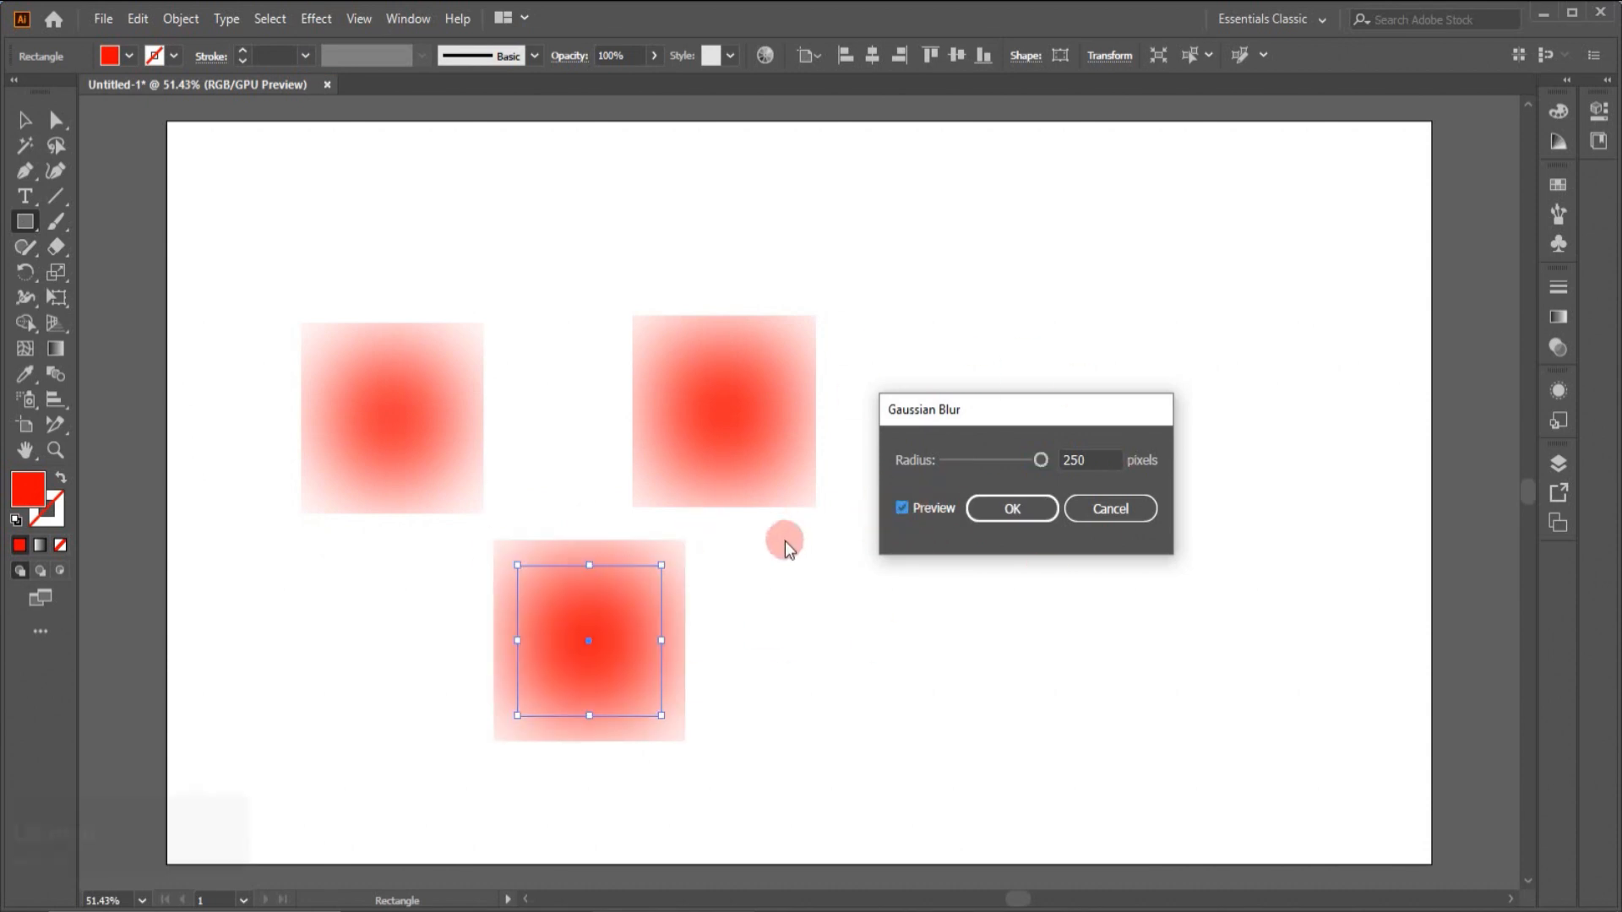
left_click(992, 513)
left_click(991, 514)
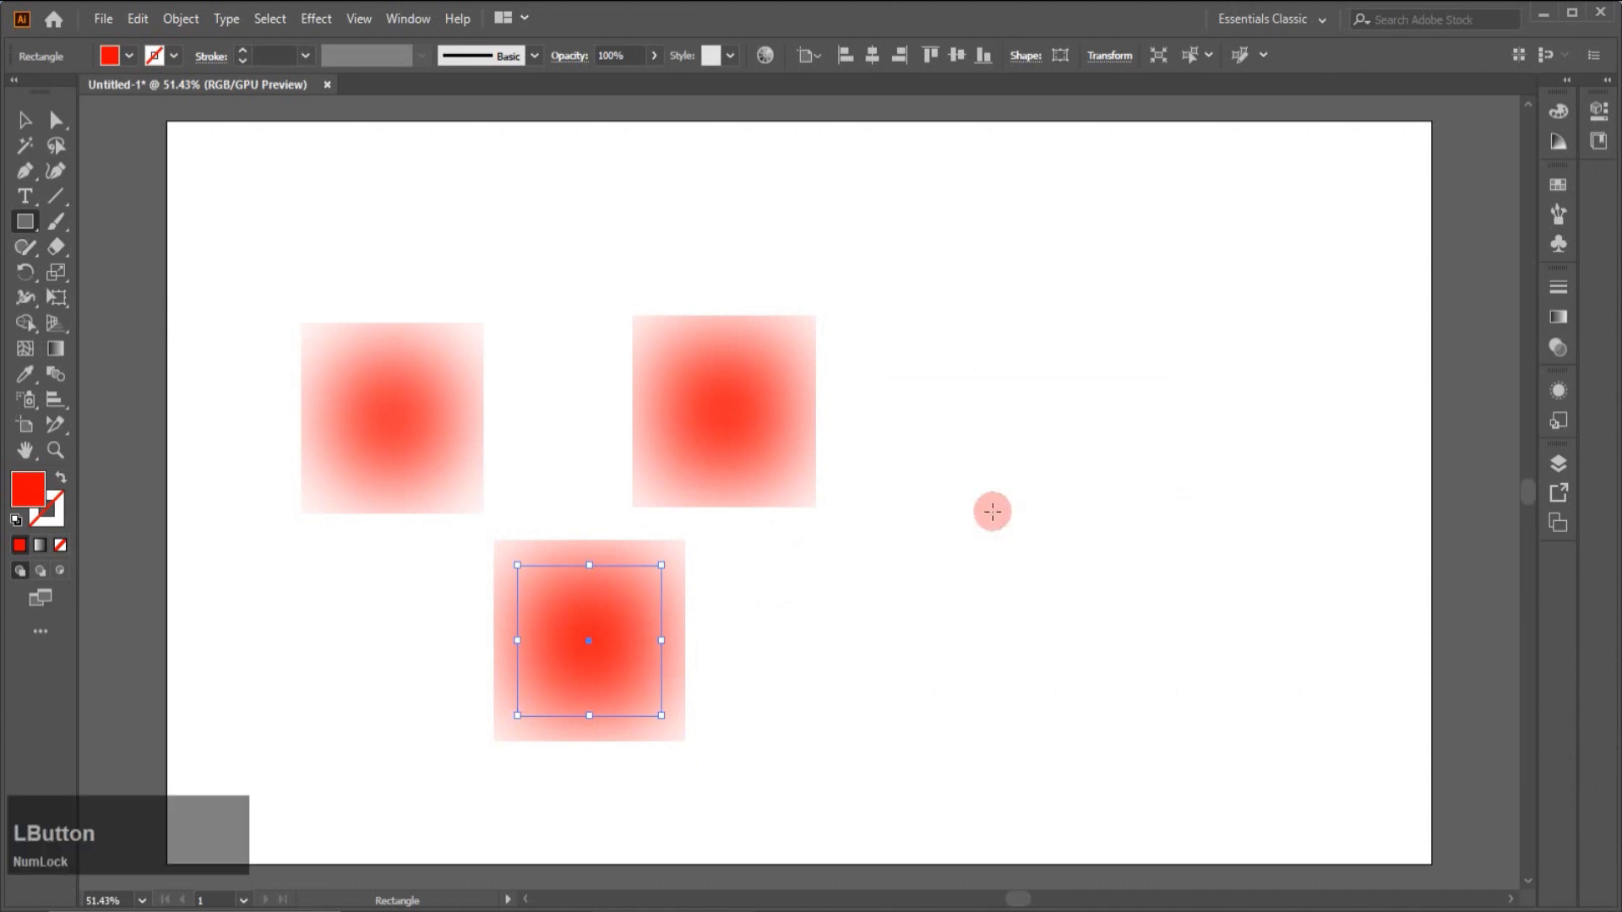
left_click(26, 120)
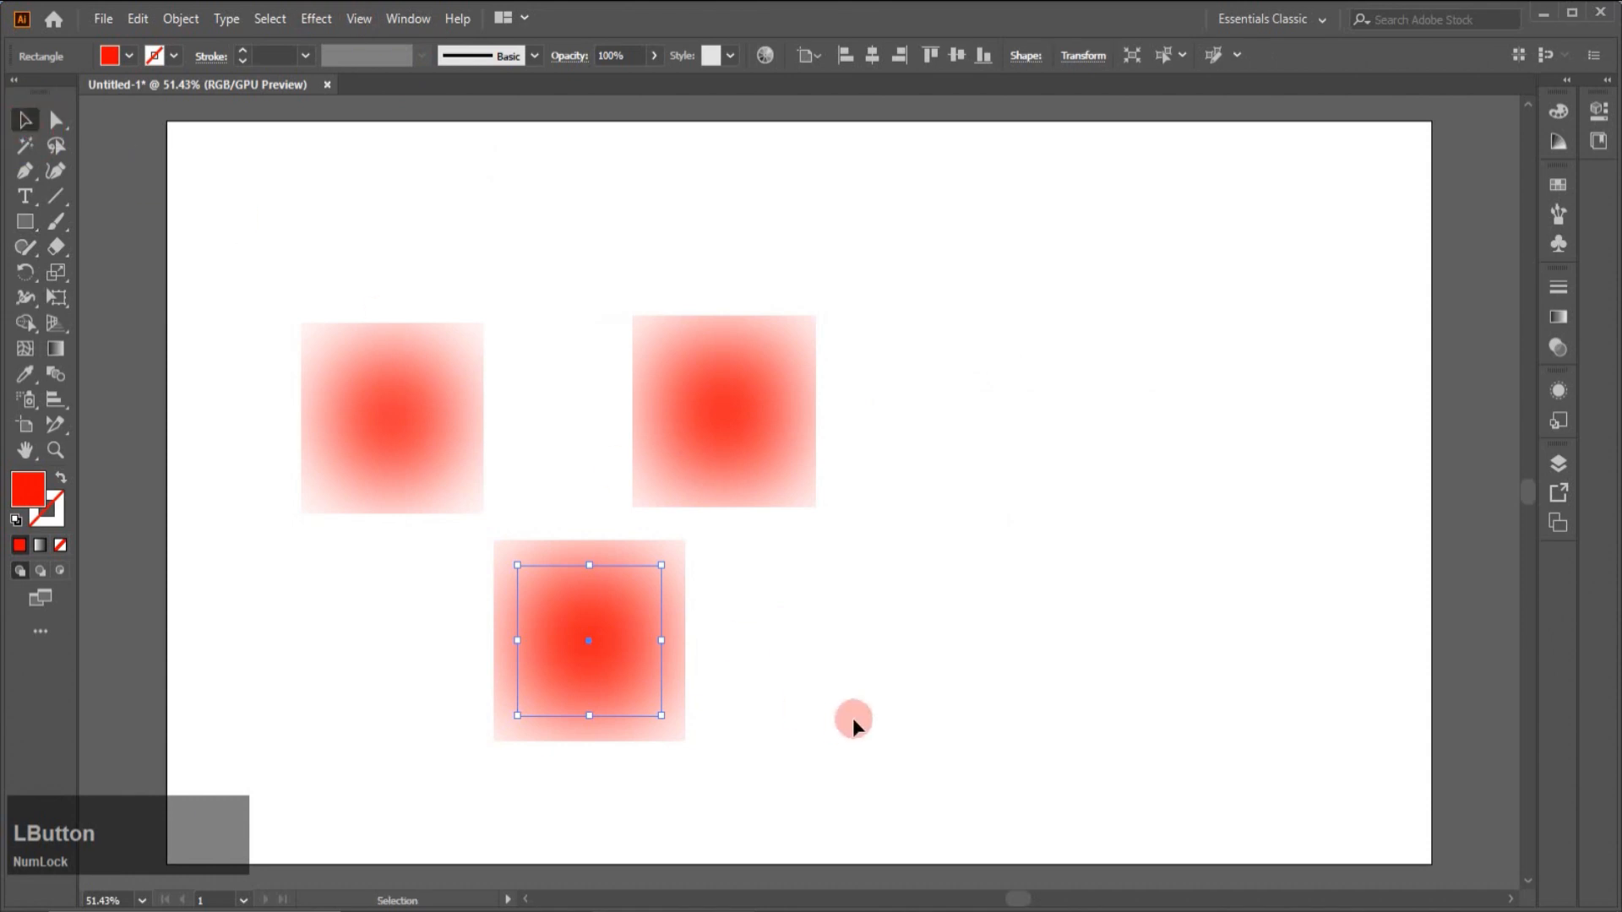